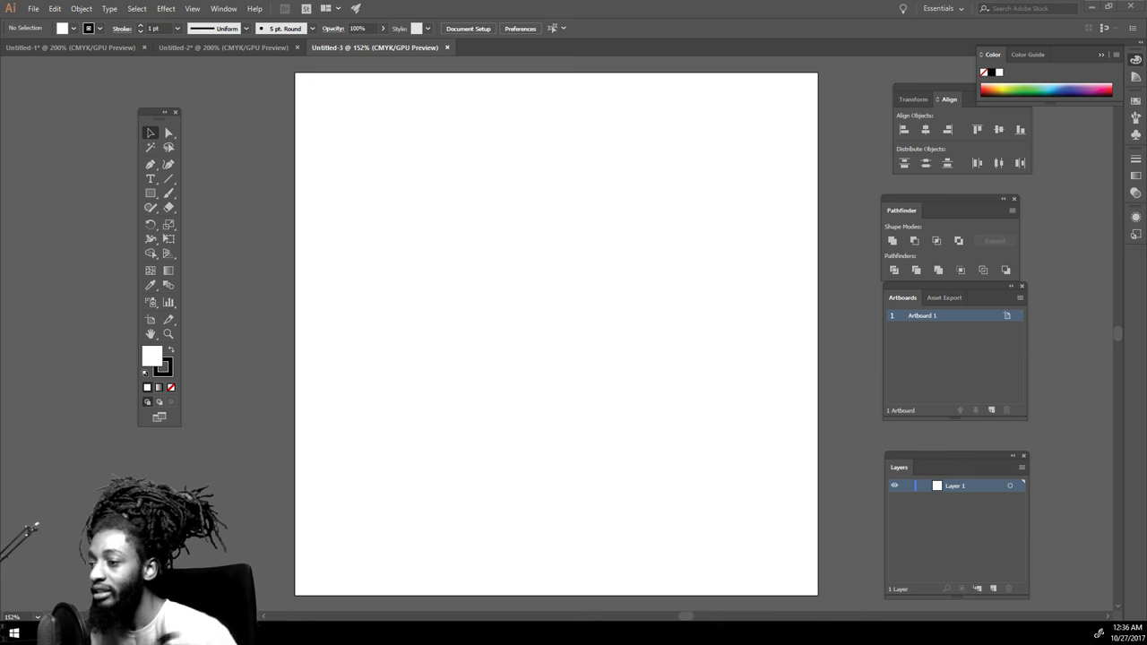
# Brush the first curved black arc of the ball outline on the artboard
pyautogui.click(167, 193)
pyautogui.moveTo(529, 463)
pyautogui.mouseDown()
pyautogui.moveTo(643, 443)
pyautogui.moveTo(697, 273)
pyautogui.moveTo(448, 206)
pyautogui.moveTo(408, 372)
pyautogui.moveTo(493, 452)
pyautogui.moveTo(554, 464)
pyautogui.mouseUp()
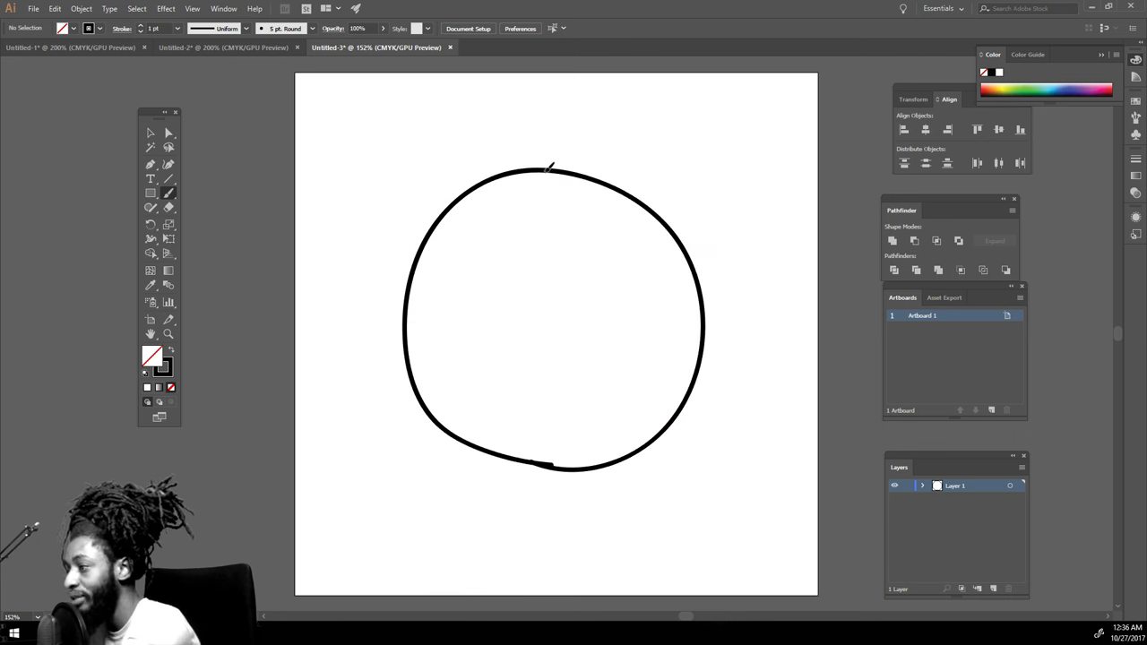
# Brush the vertical center seam, left and right curved seams, and horizontal seam
pyautogui.moveTo(549, 167); pyautogui.dragTo(561, 457)
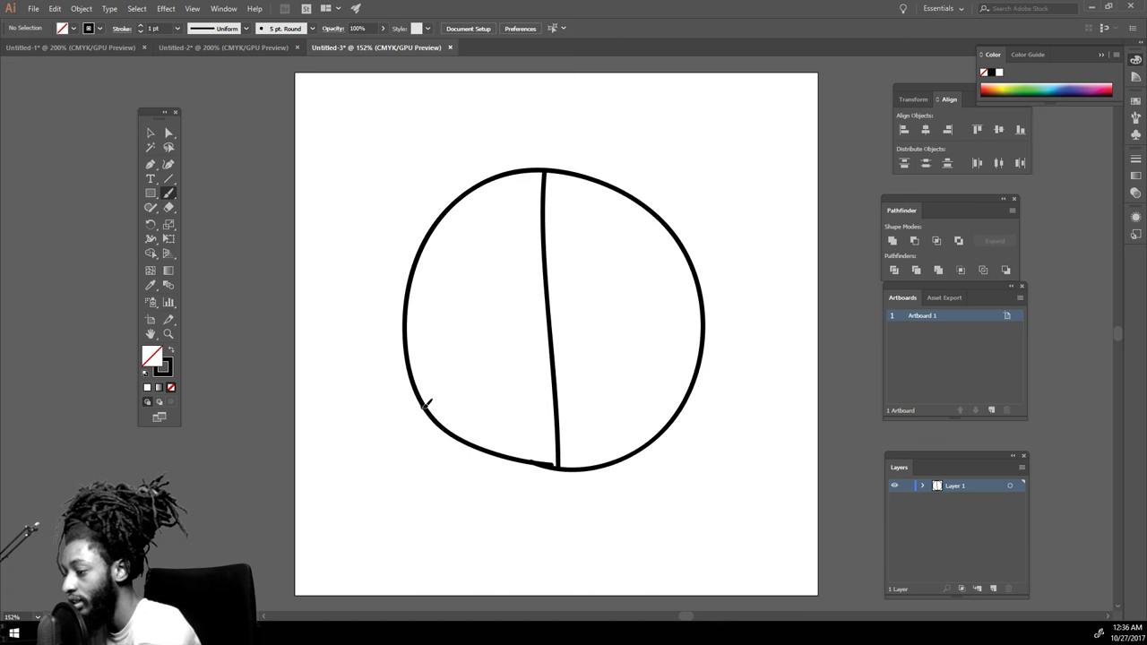
pyautogui.moveTo(448, 392)
pyautogui.mouseDown()
pyautogui.moveTo(486, 341)
pyautogui.moveTo(439, 220)
pyautogui.mouseUp()
pyautogui.moveTo(686, 398)
pyautogui.mouseDown()
pyautogui.moveTo(624, 326)
pyautogui.moveTo(614, 277)
pyautogui.moveTo(650, 211)
pyautogui.mouseUp()
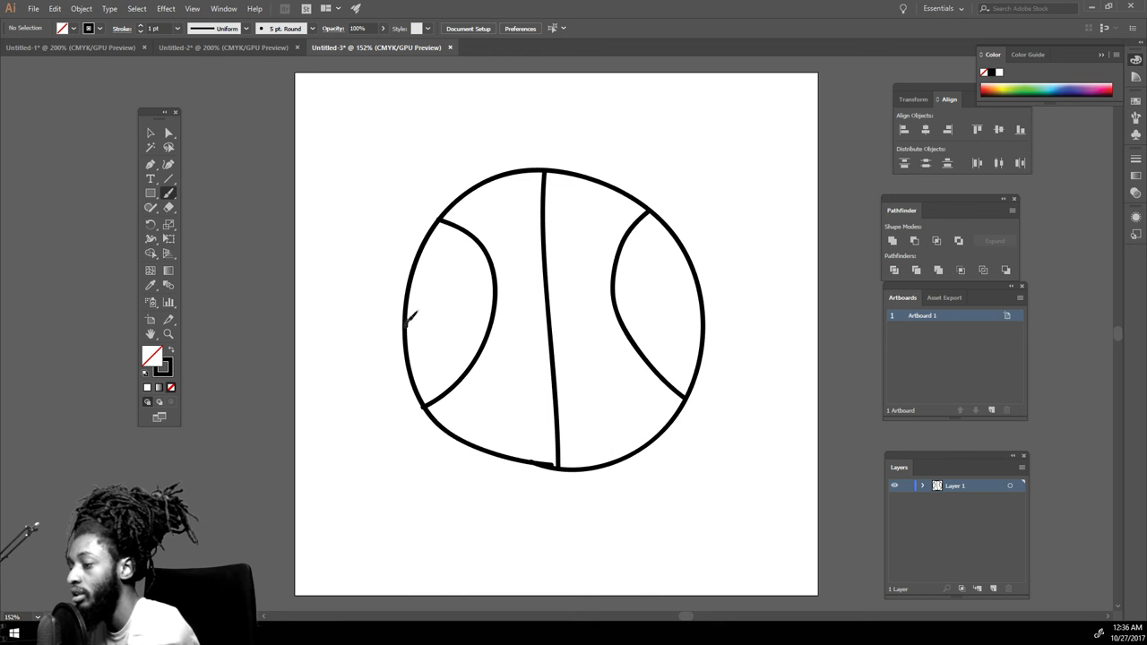
pyautogui.moveTo(408, 321)
pyautogui.mouseDown()
pyautogui.moveTo(455, 296)
pyautogui.moveTo(528, 285)
pyautogui.moveTo(705, 322)
pyautogui.mouseUp()
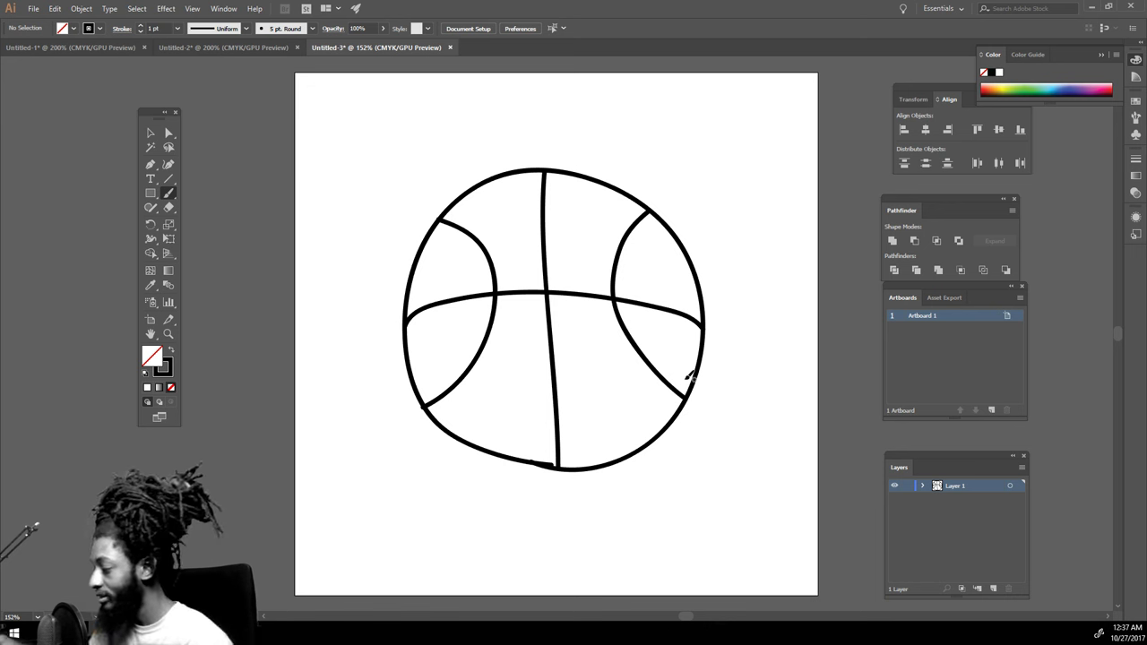
pyautogui.press('v')
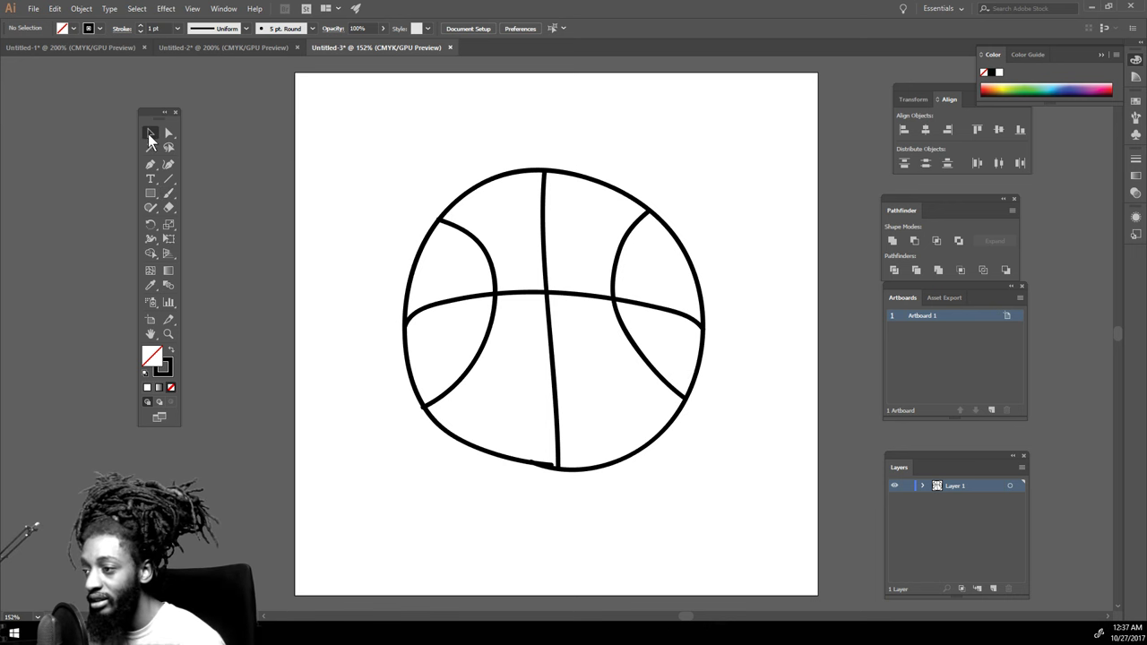
# Expand the appearance of all the ball's brush strokes and merge them with Pathfinder
pyautogui.moveTo(338, 136)
pyautogui.mouseDown()
pyautogui.moveTo(776, 478)
pyautogui.moveTo(792, 513)
pyautogui.moveTo(788, 499)
pyautogui.mouseUp()
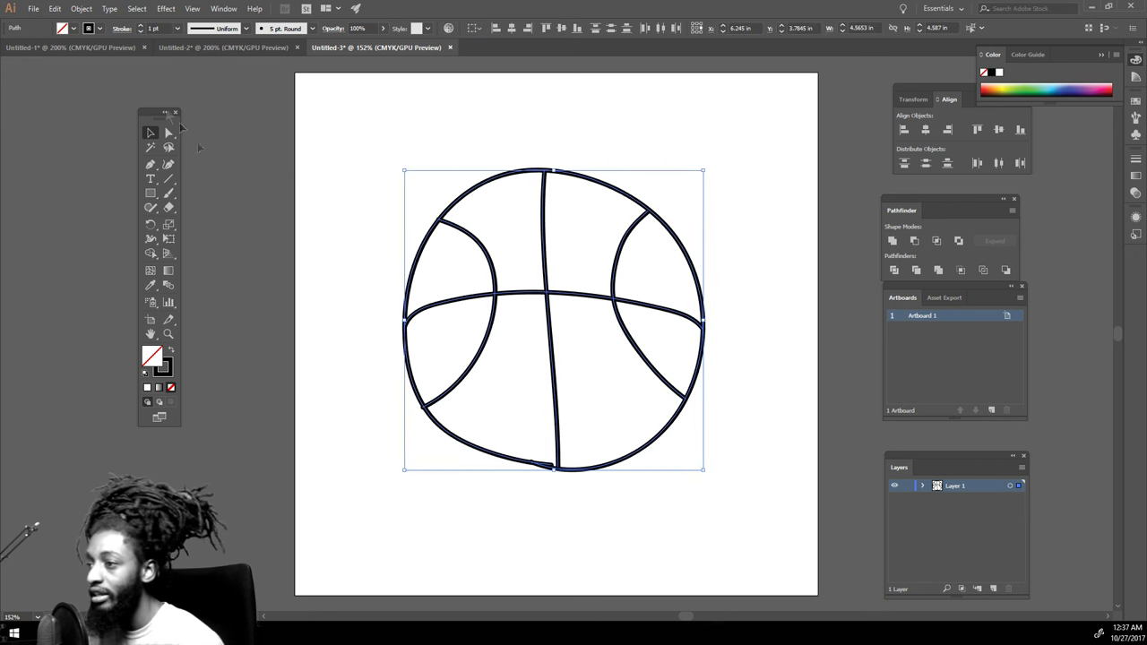
pyautogui.click(80, 10)
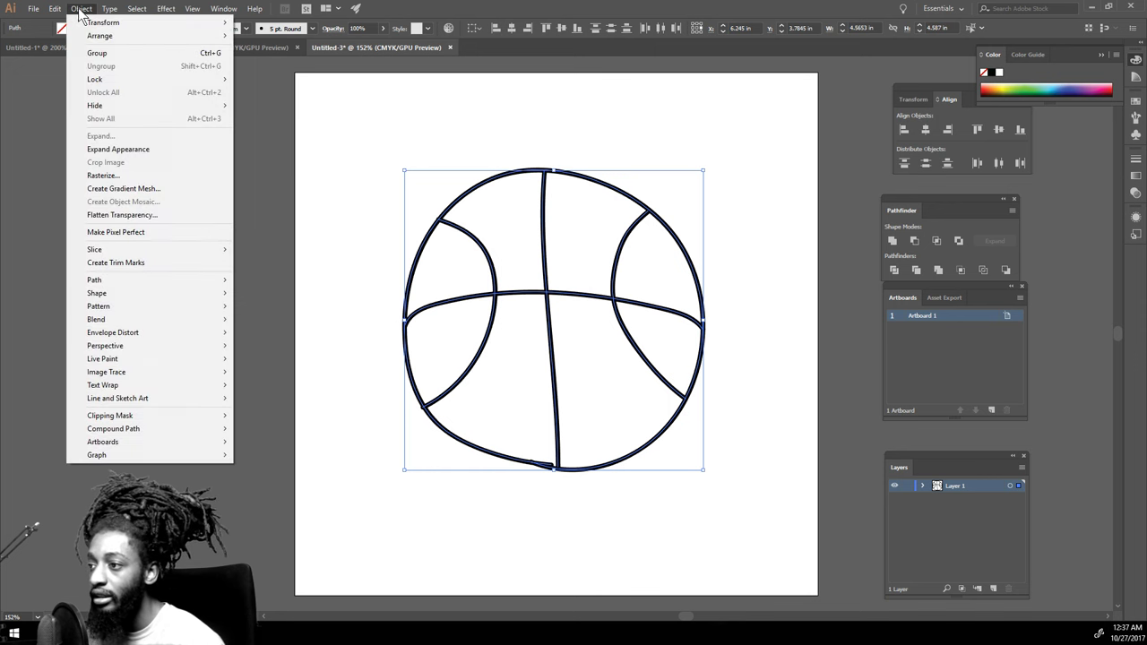
pyautogui.click(124, 150)
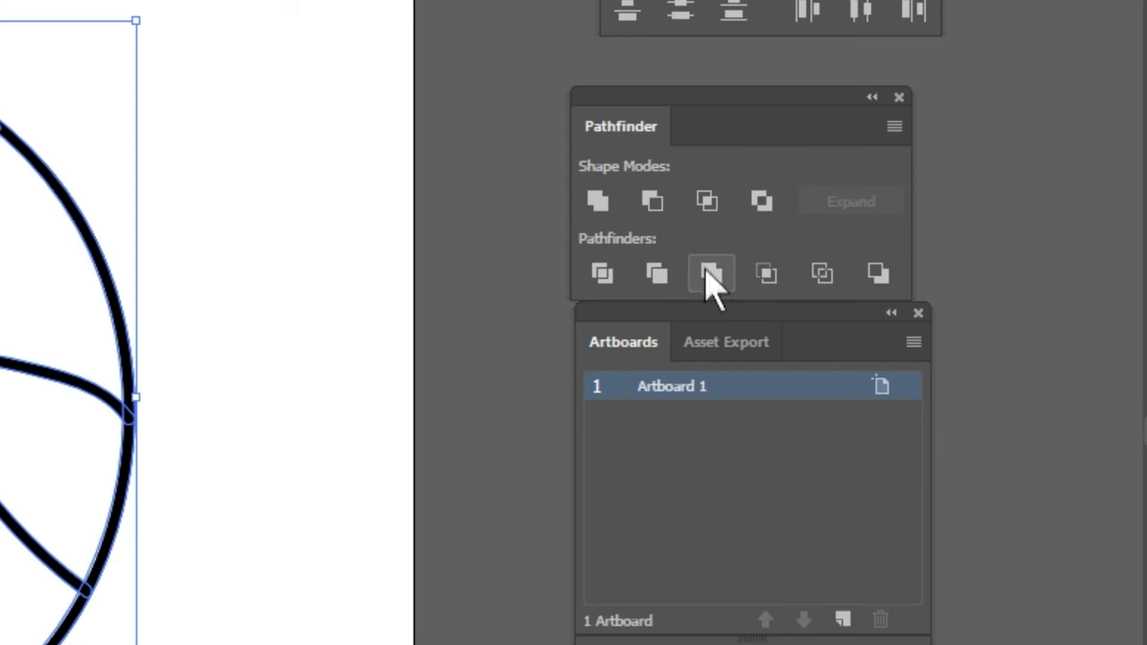
pyautogui.click(714, 295)
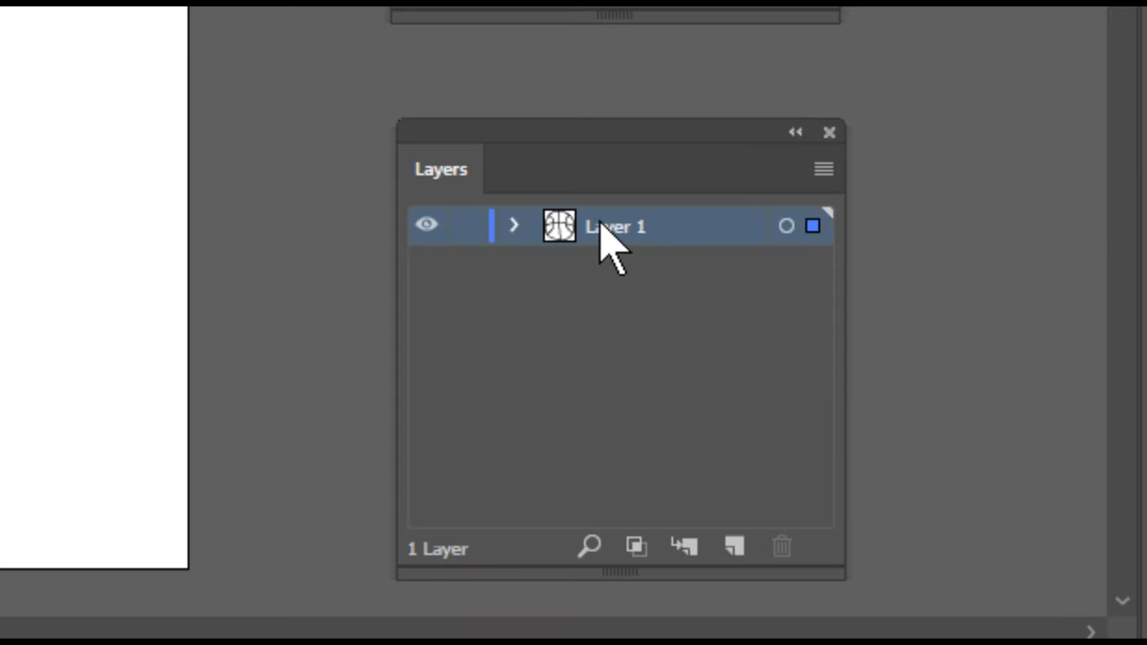
# Duplicate Layer 1 as a locked 'Layer 1 copy' and make Layer 1 active
pyautogui.moveTo(951, 490); pyautogui.dragTo(968, 548)
pyautogui.moveTo(658, 428); pyautogui.dragTo(739, 551)
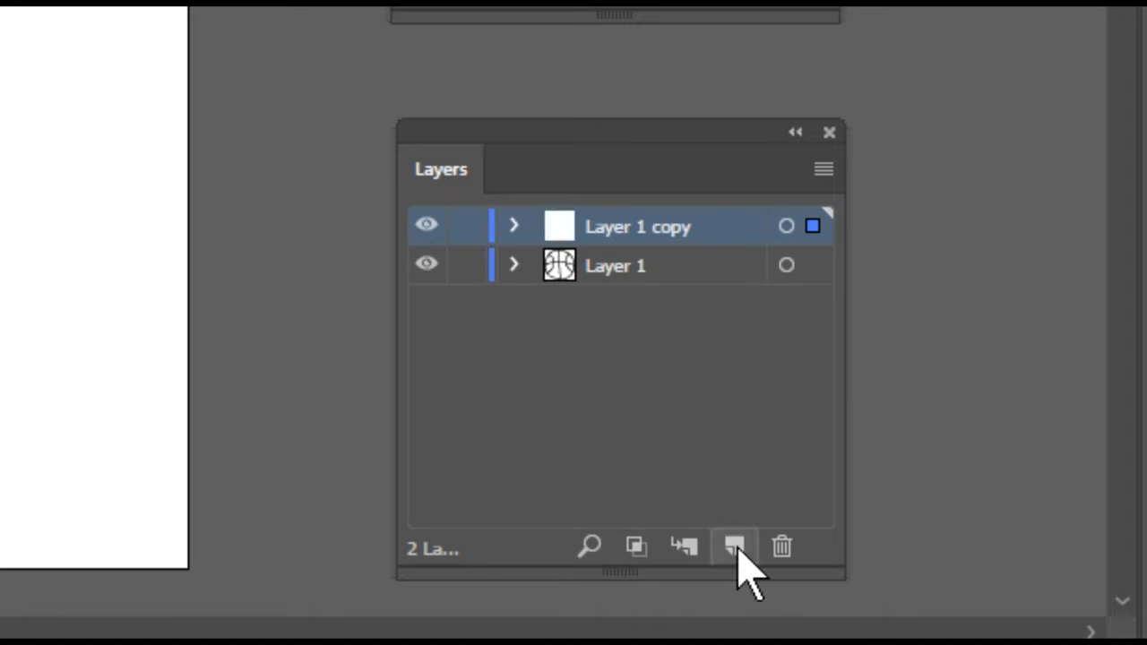
pyautogui.click(467, 231)
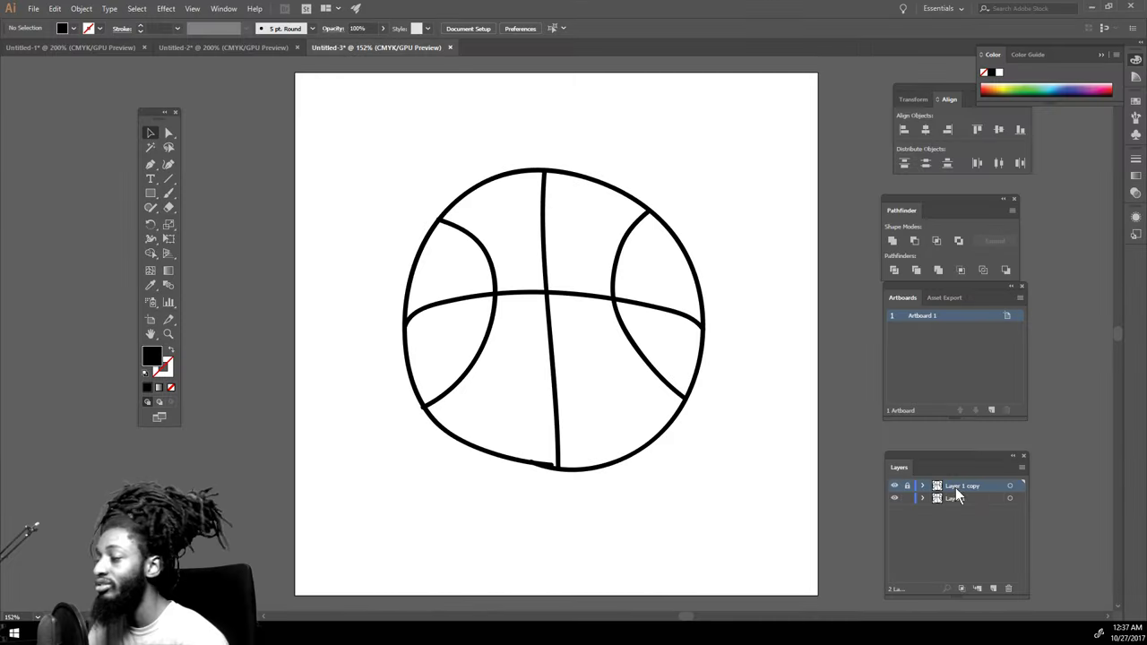
pyautogui.click(960, 499)
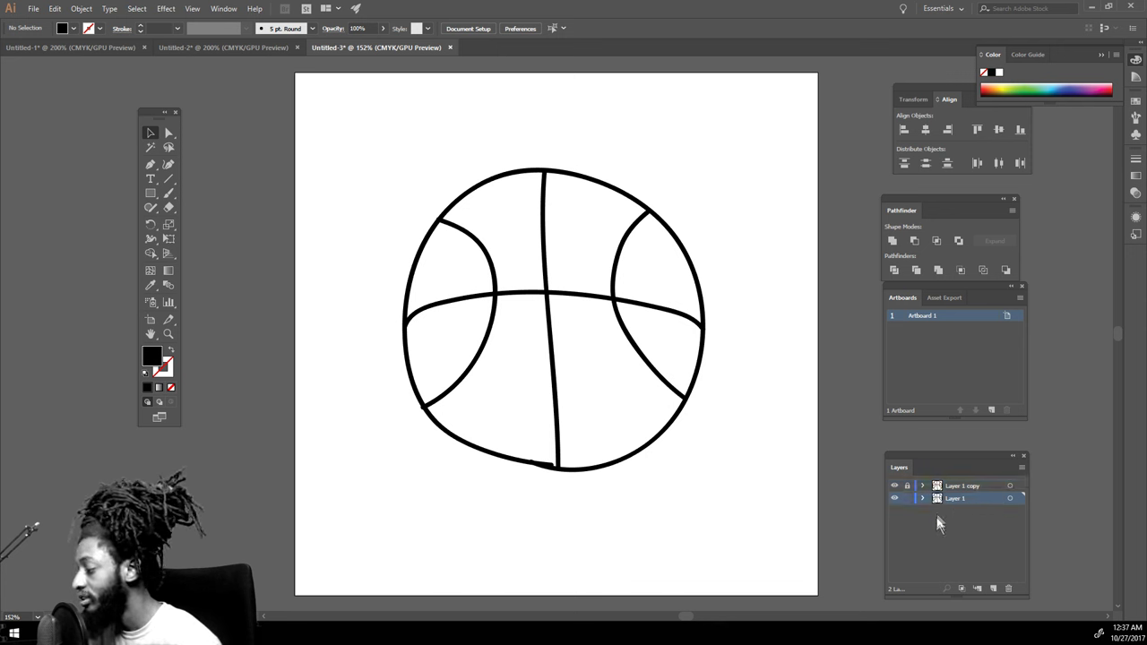
# Set the fill colour to light pink-grey AA979D
pyautogui.doubleClick(152, 355)
pyautogui.click(299, 458)
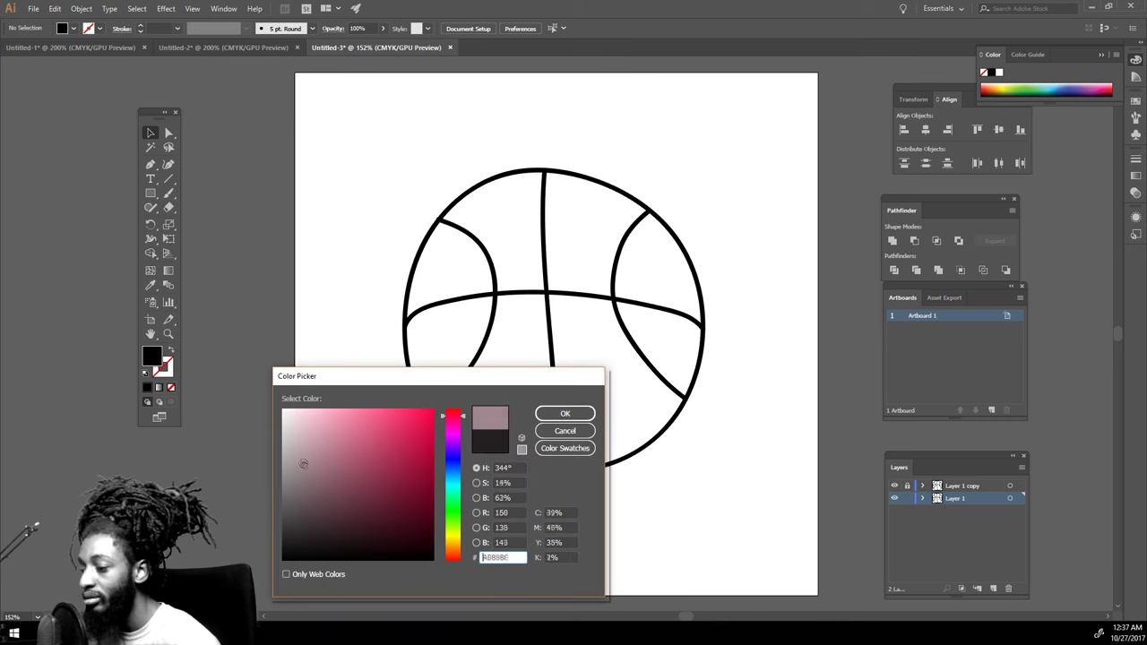
pyautogui.click(545, 414)
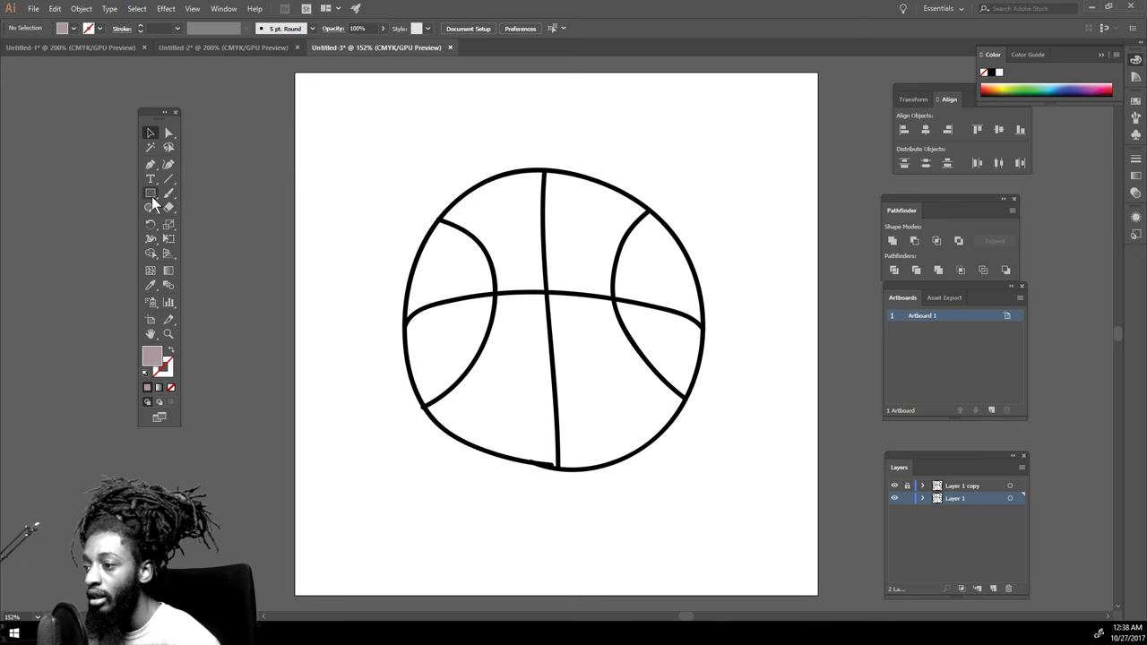
# Draw a square covering the whole ball and send it to the back
pyautogui.click(151, 193)
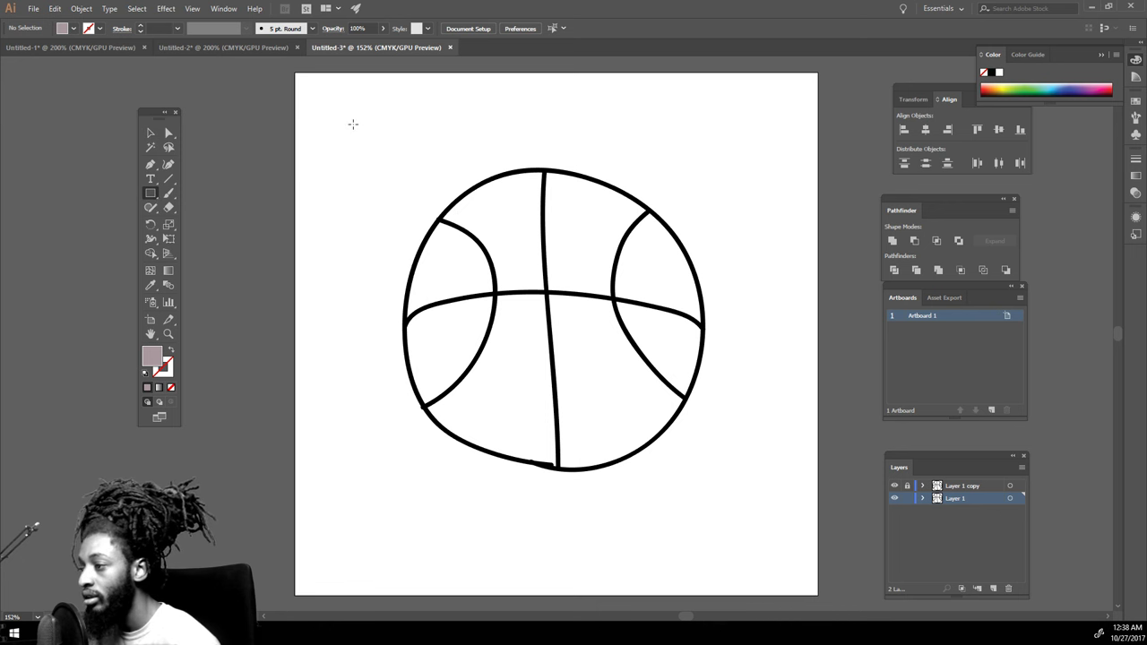
pyautogui.moveTo(353, 124); pyautogui.dragTo(772, 528)
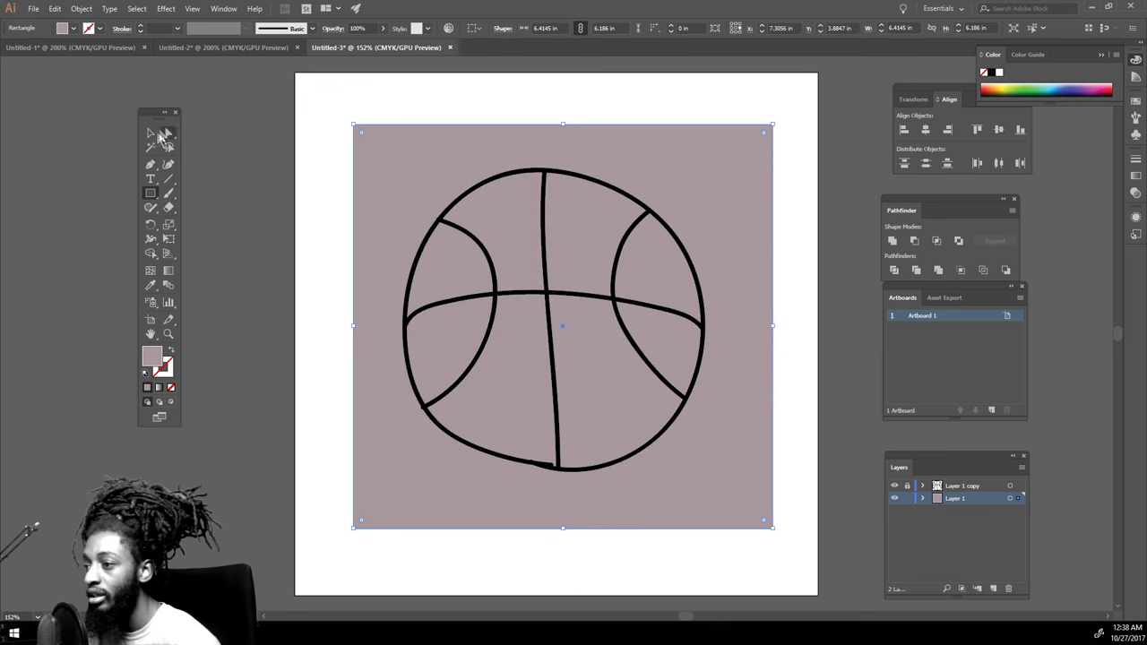
pyautogui.click(150, 133)
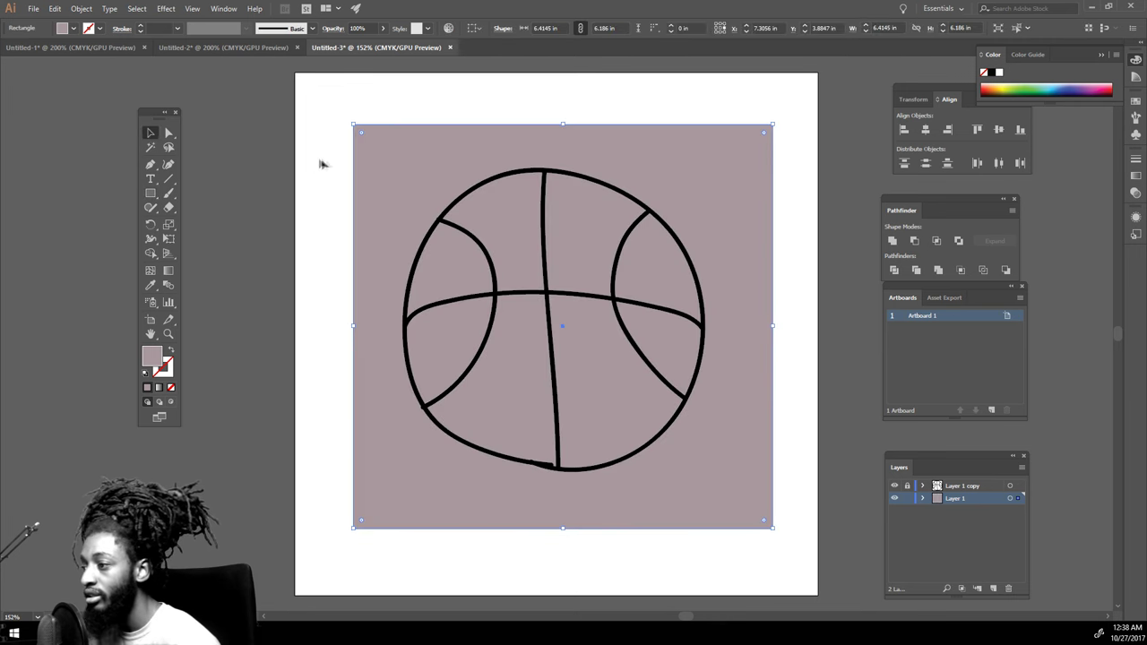
pyautogui.rightClick(387, 161)
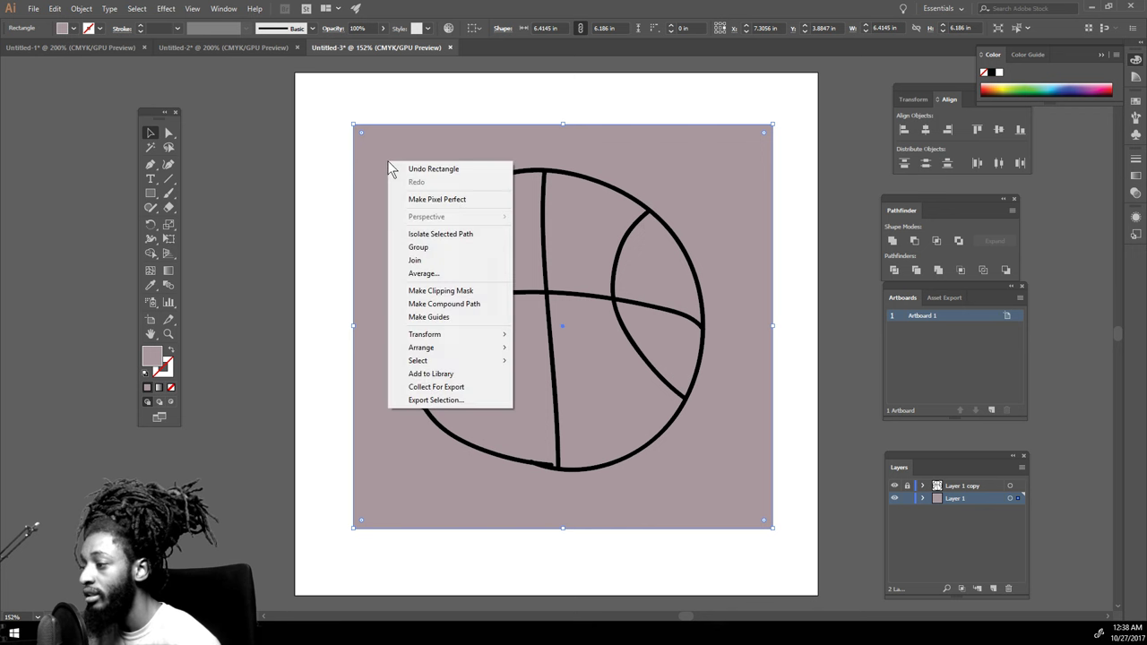
pyautogui.moveTo(424, 352)
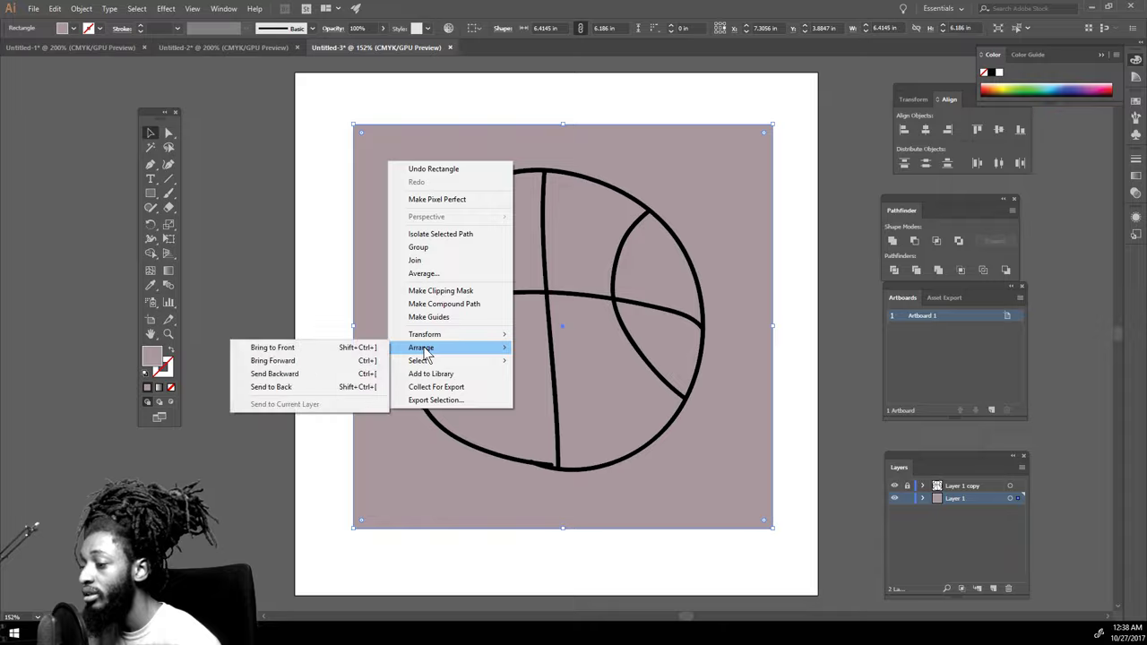
pyautogui.click(284, 358)
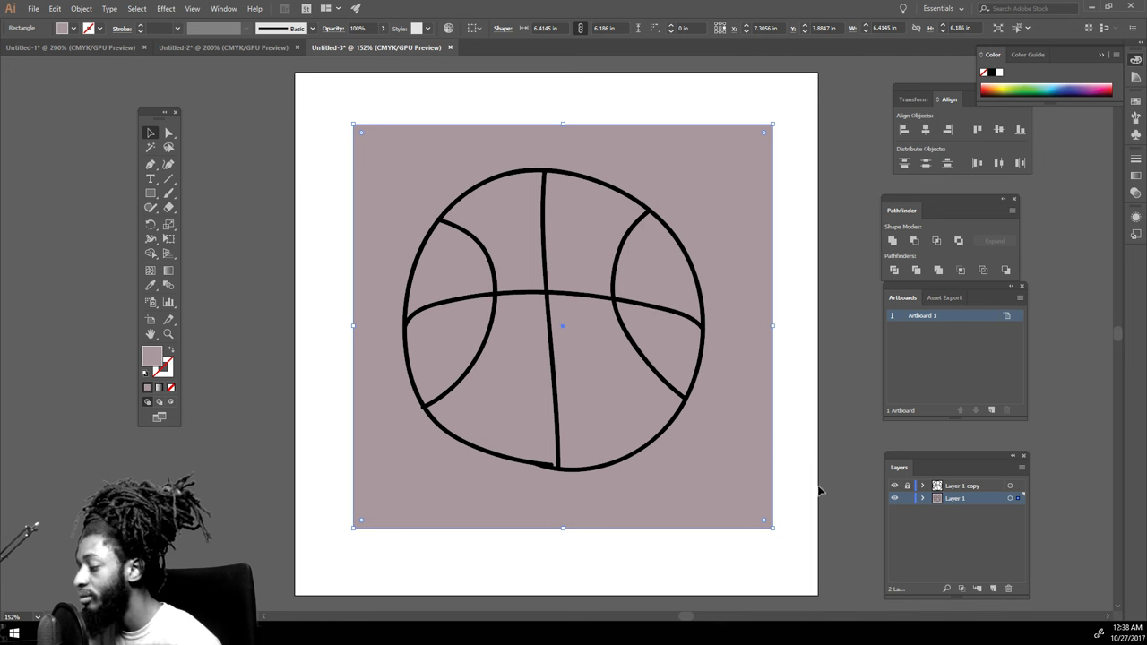
# Merge the pink-grey square and ball lines with Pathfinder Merge
pyautogui.moveTo(818, 490); pyautogui.dragTo(305, 141)
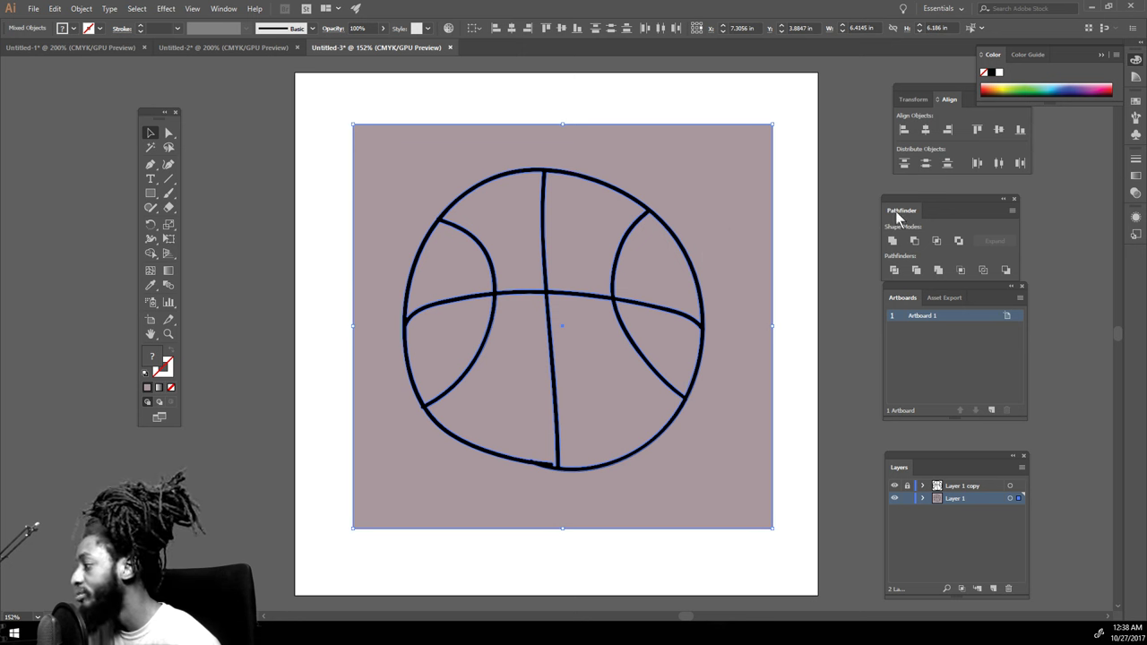
pyautogui.click(935, 270)
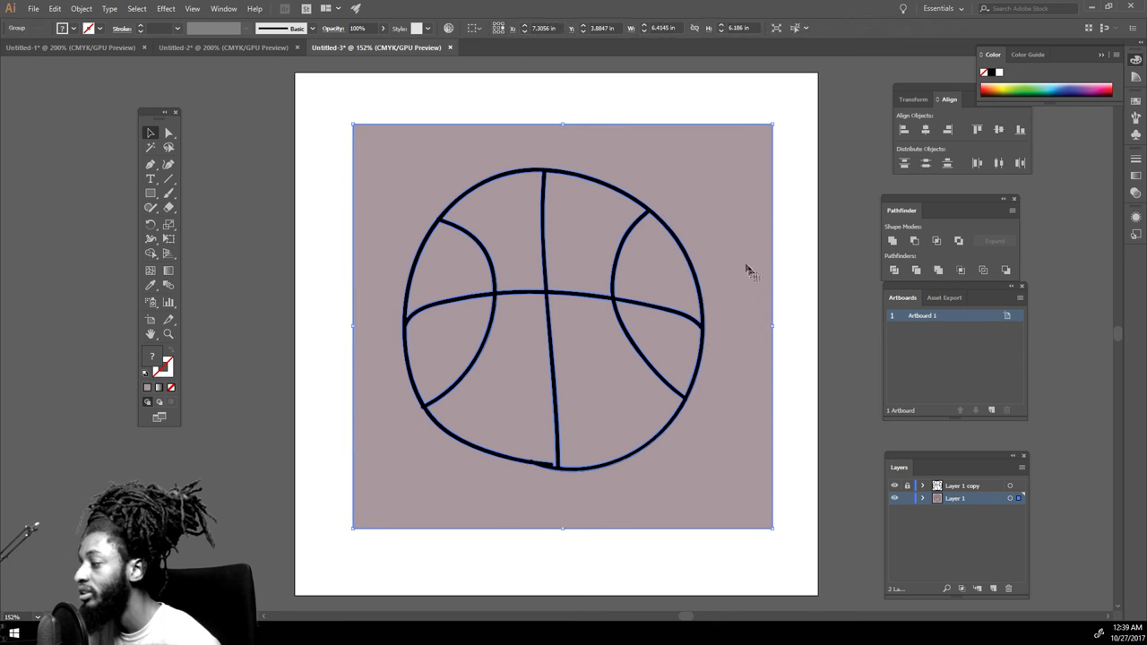
# Isolate the merged group and delete the mauve square area outside the ball
pyautogui.rightClick(635, 166)
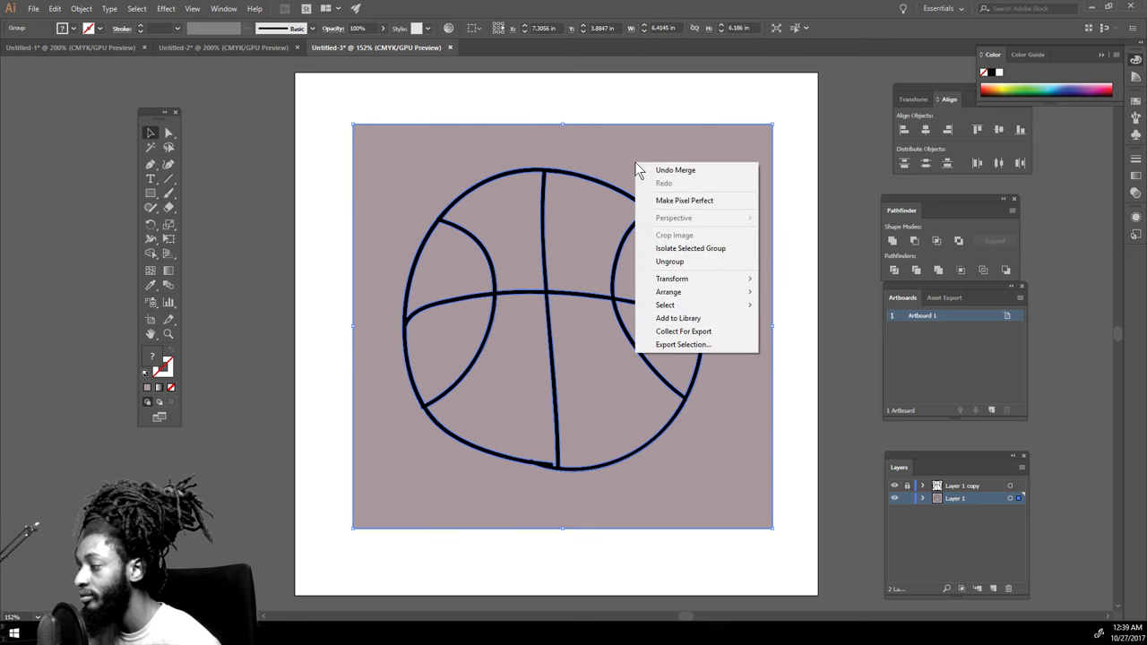
pyautogui.click(664, 248)
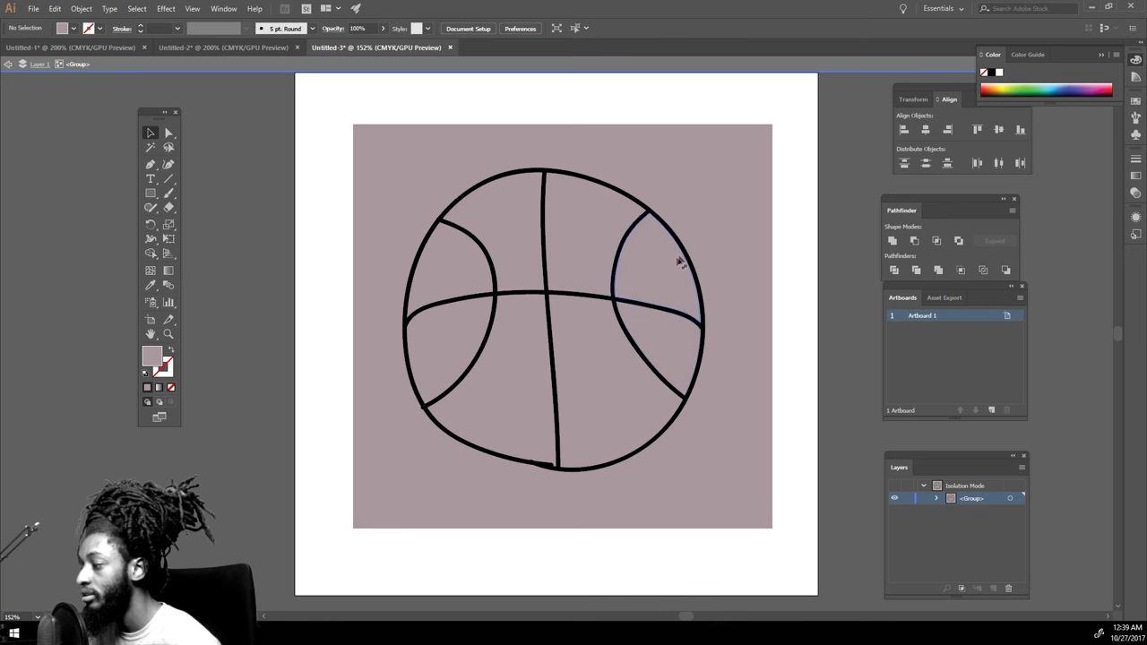
pyautogui.click(654, 158)
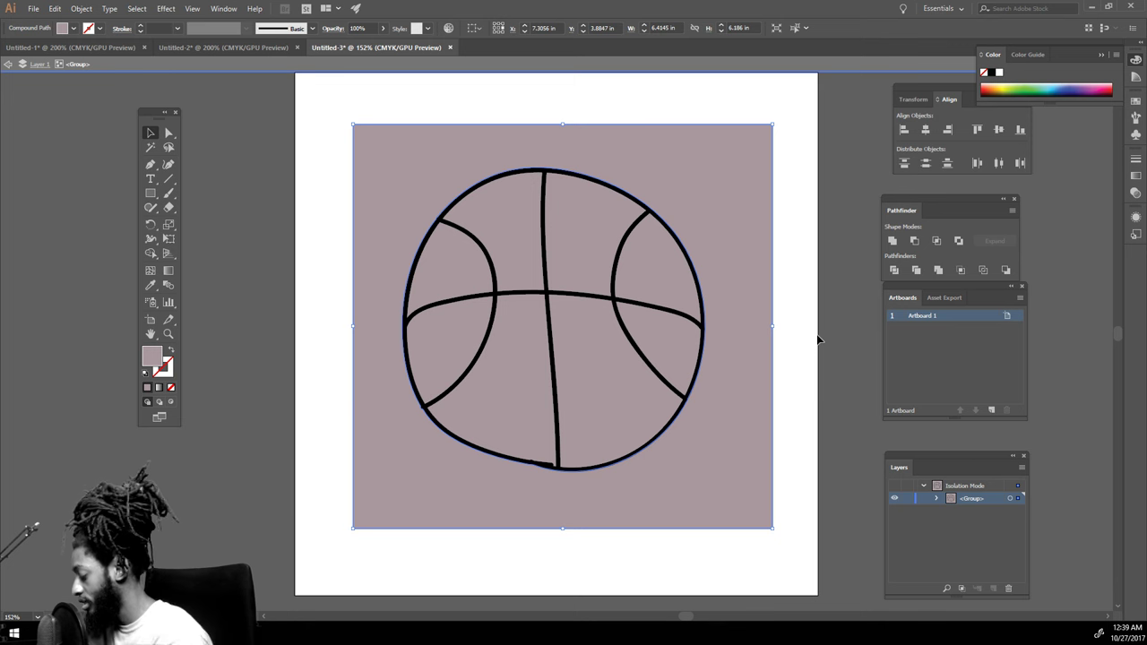
pyautogui.press('Delete')
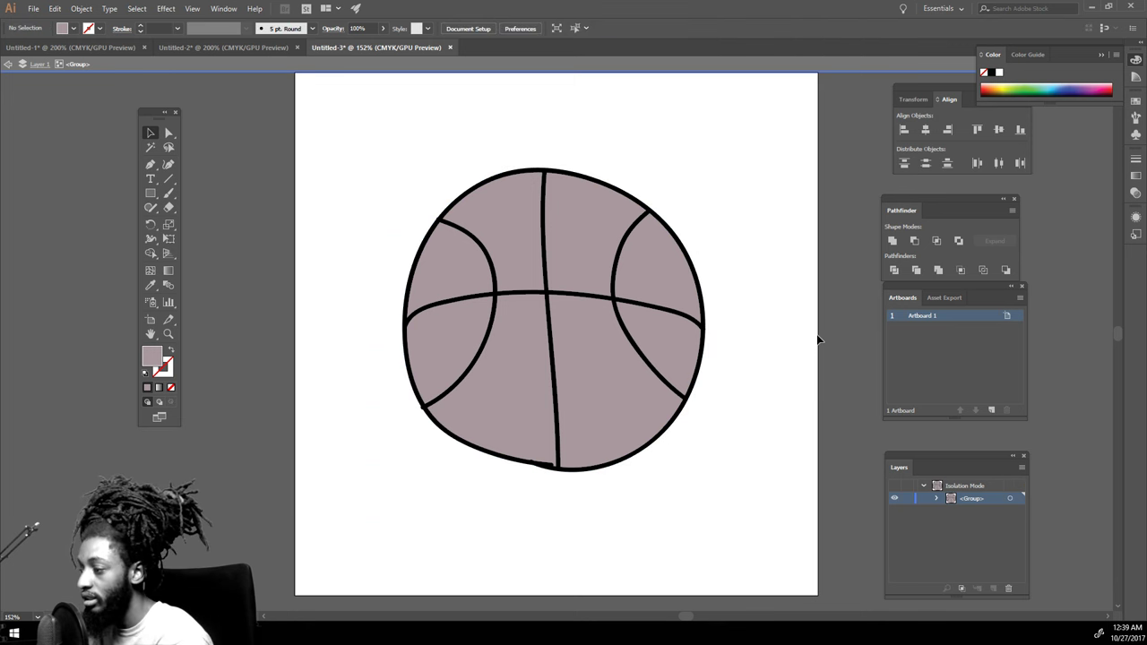
# Fill the ball's top-right segment pink
pyautogui.click(599, 239)
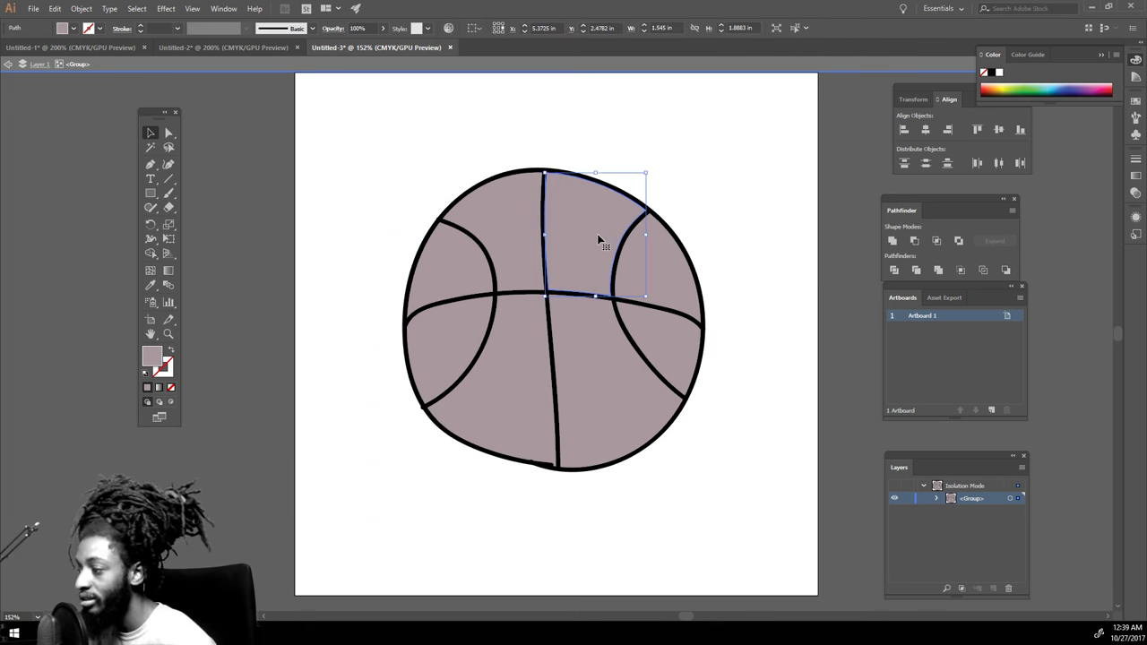
pyautogui.doubleClick(150, 362)
pyautogui.moveTo(324, 387); pyautogui.dragTo(374, 412)
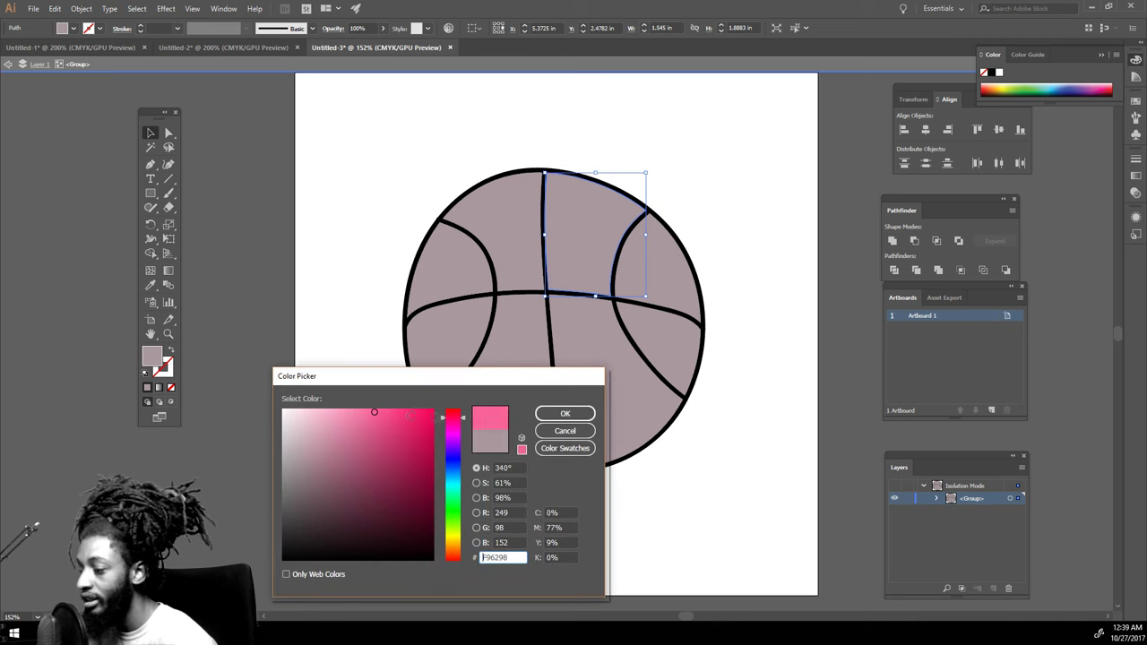
pyautogui.click(565, 413)
# Recolour the bottom-left segment crimson, then deselect and exit isolation mode
pyautogui.click(532, 363)
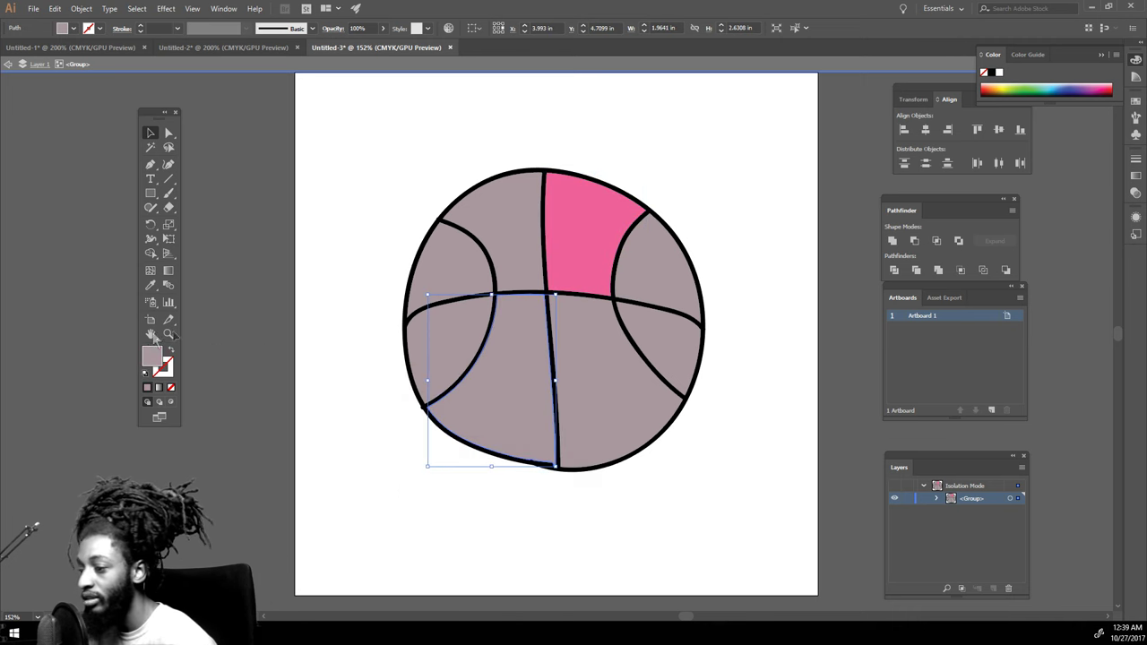
pyautogui.doubleClick(151, 358)
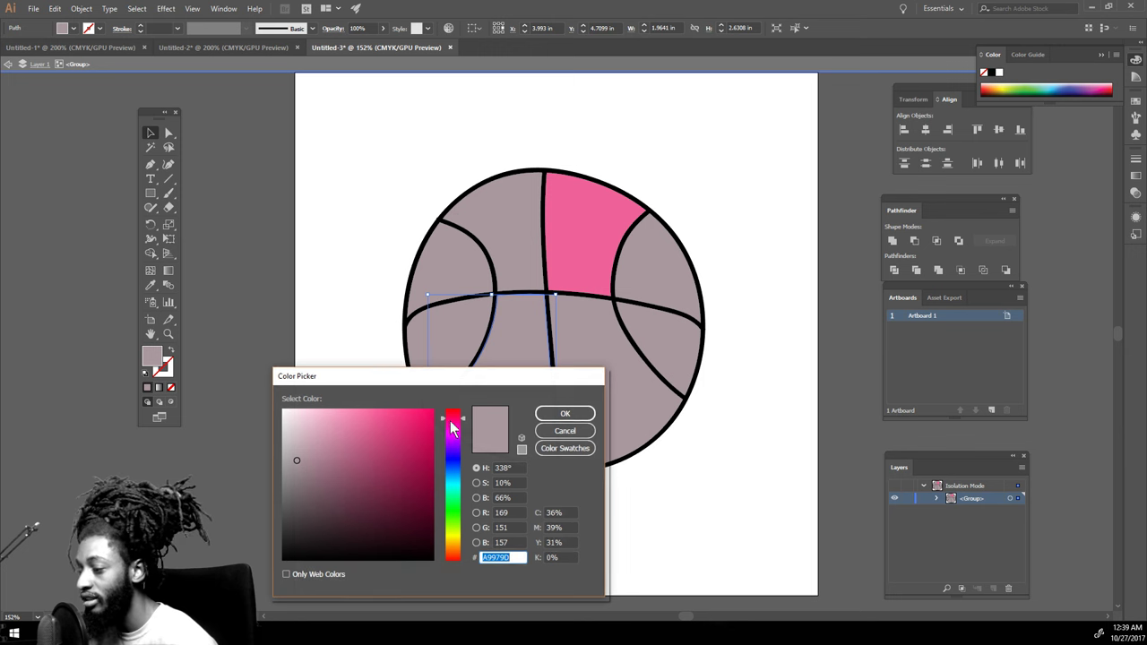
pyautogui.moveTo(461, 461)
pyautogui.mouseDown()
pyautogui.moveTo(463, 479)
pyautogui.moveTo(464, 447)
pyautogui.moveTo(463, 462)
pyautogui.mouseUp()
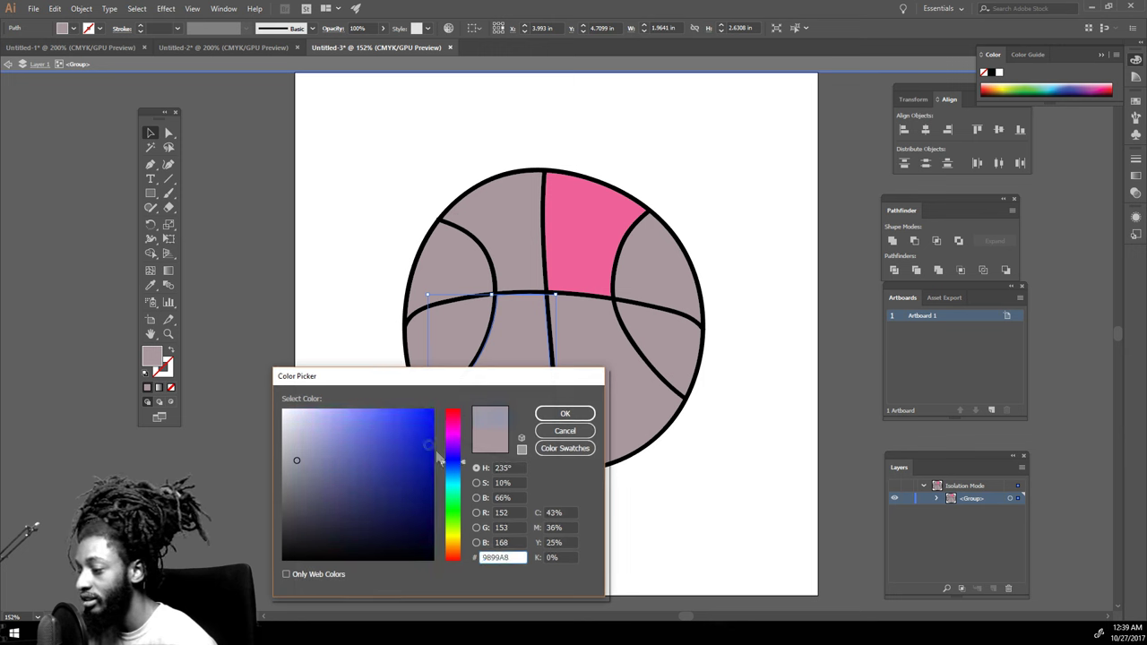
pyautogui.click(394, 411)
pyautogui.click(565, 413)
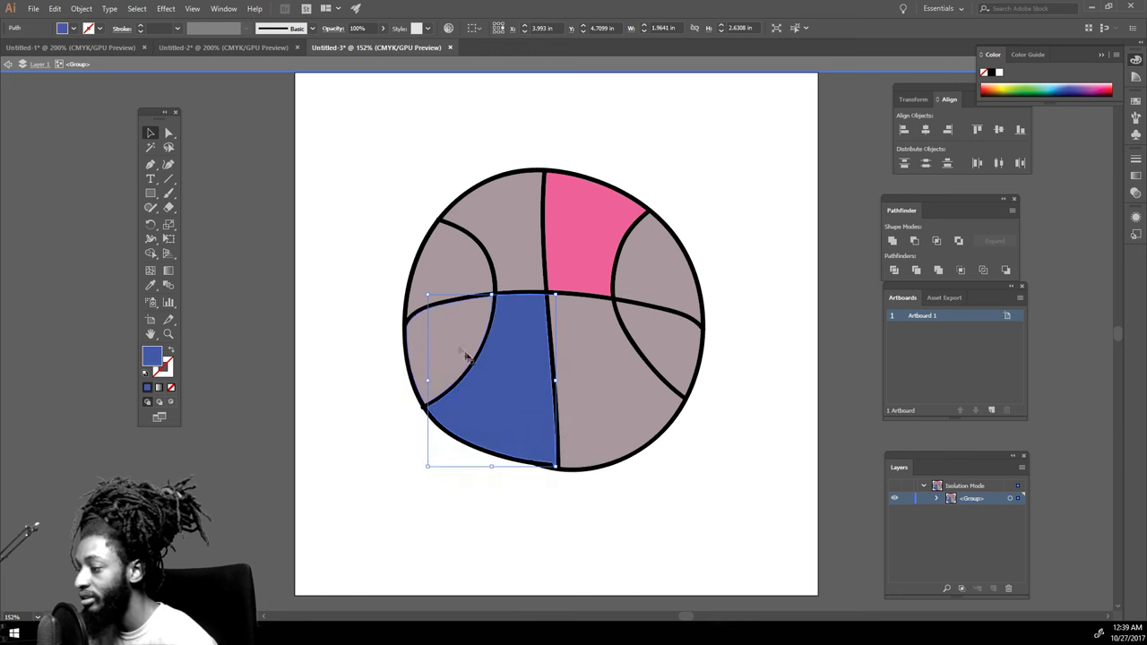
pyautogui.click(441, 289)
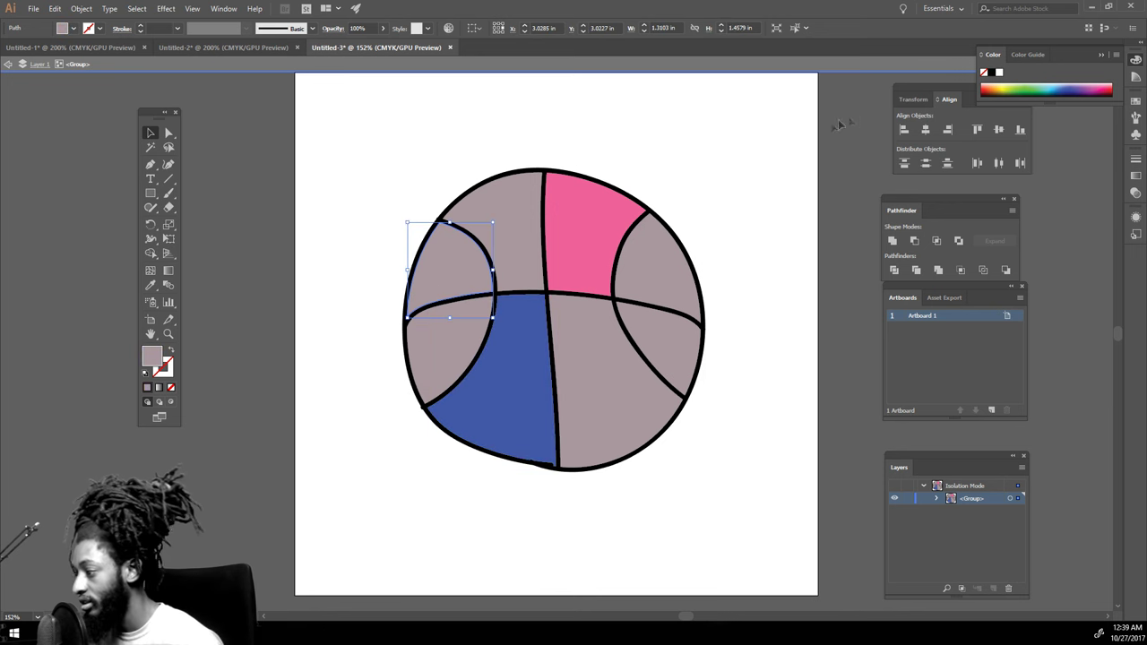
pyautogui.click(751, 330)
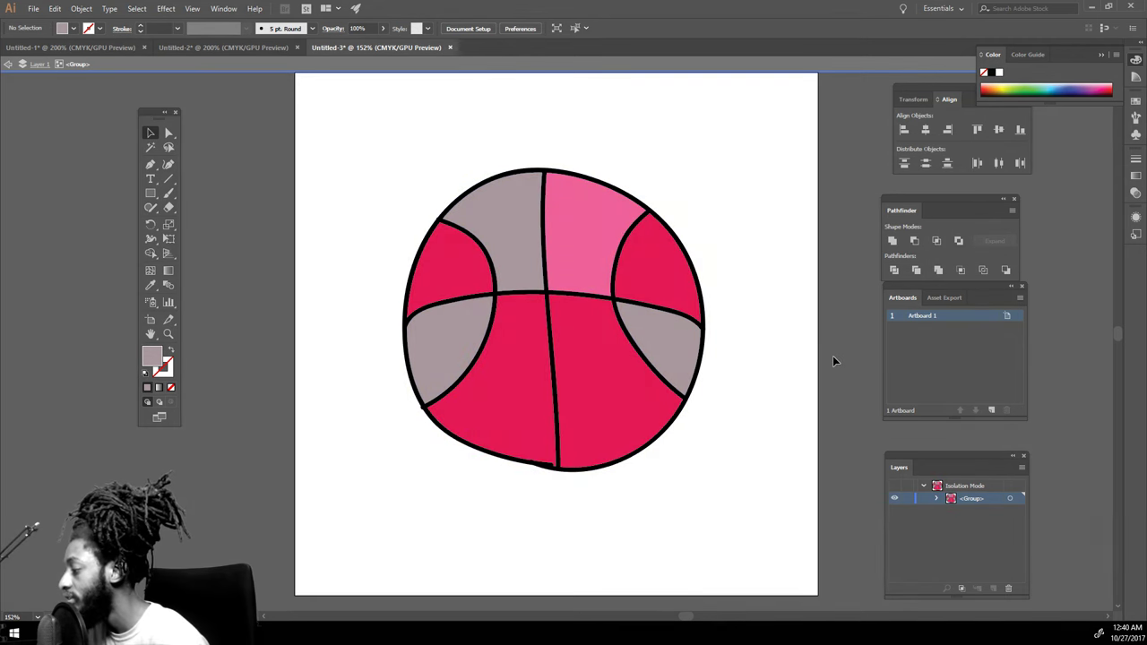
pyautogui.doubleClick(832, 356)
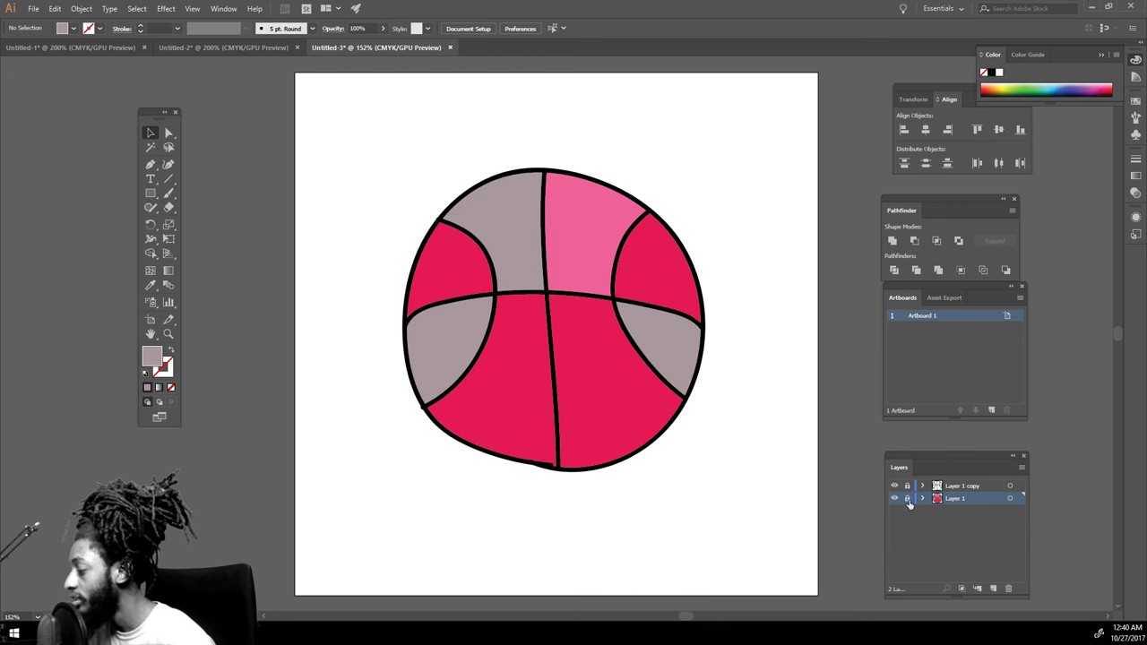
# Add a new layer and set a darker red fill sampled from the crimson segment
pyautogui.click(992, 588)
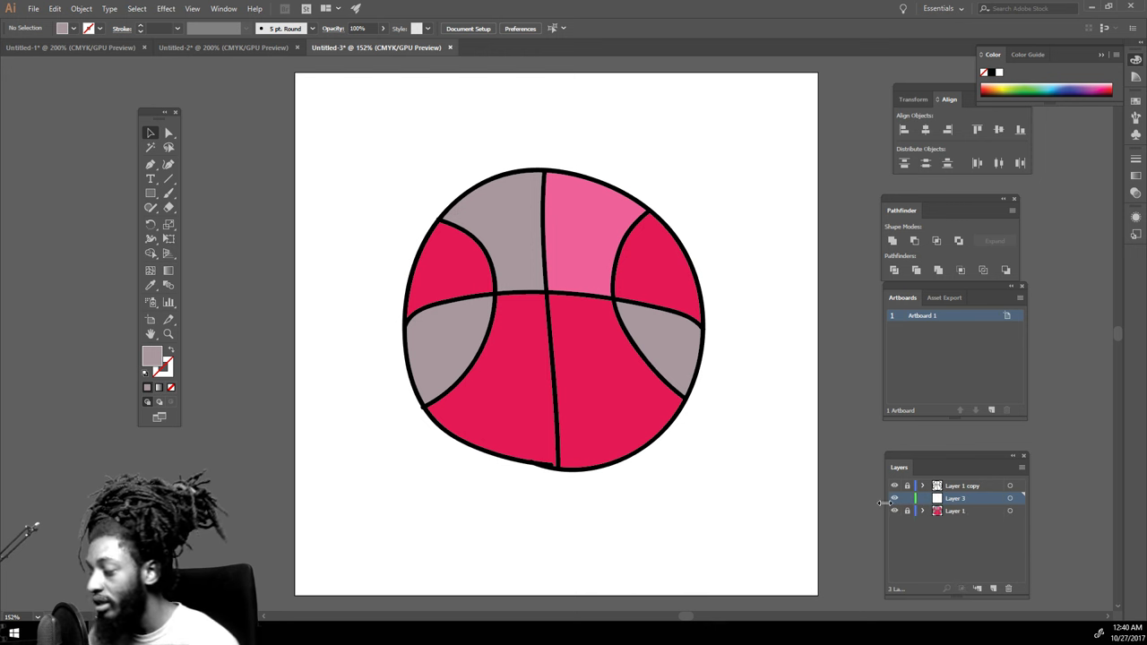
pyautogui.press('i')
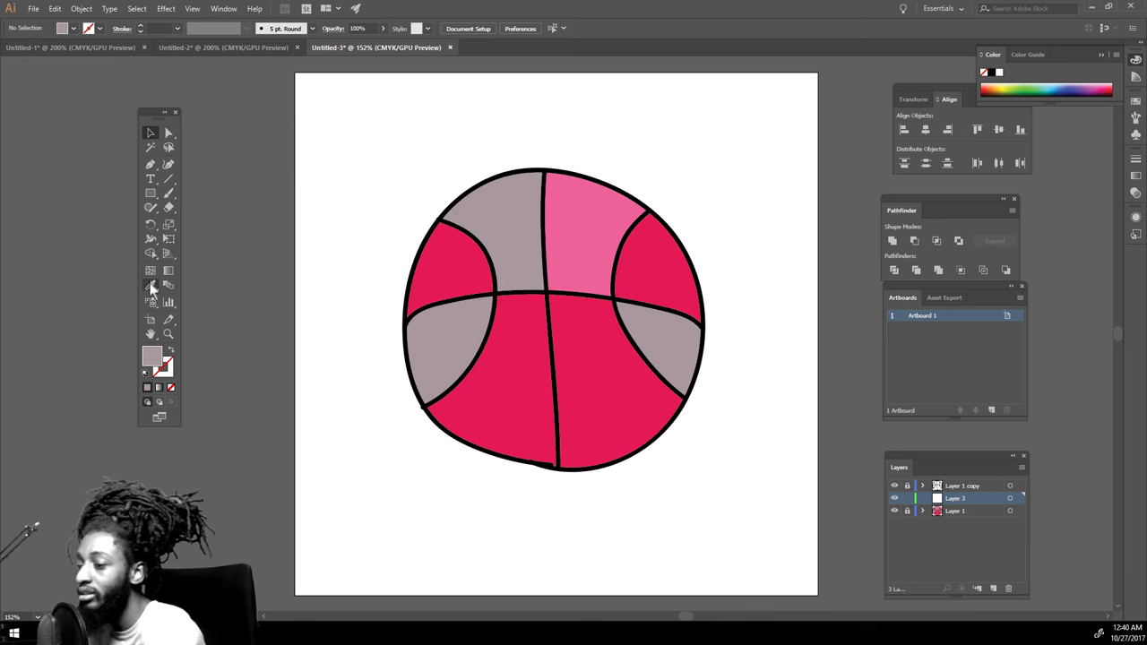
pyautogui.click(515, 388)
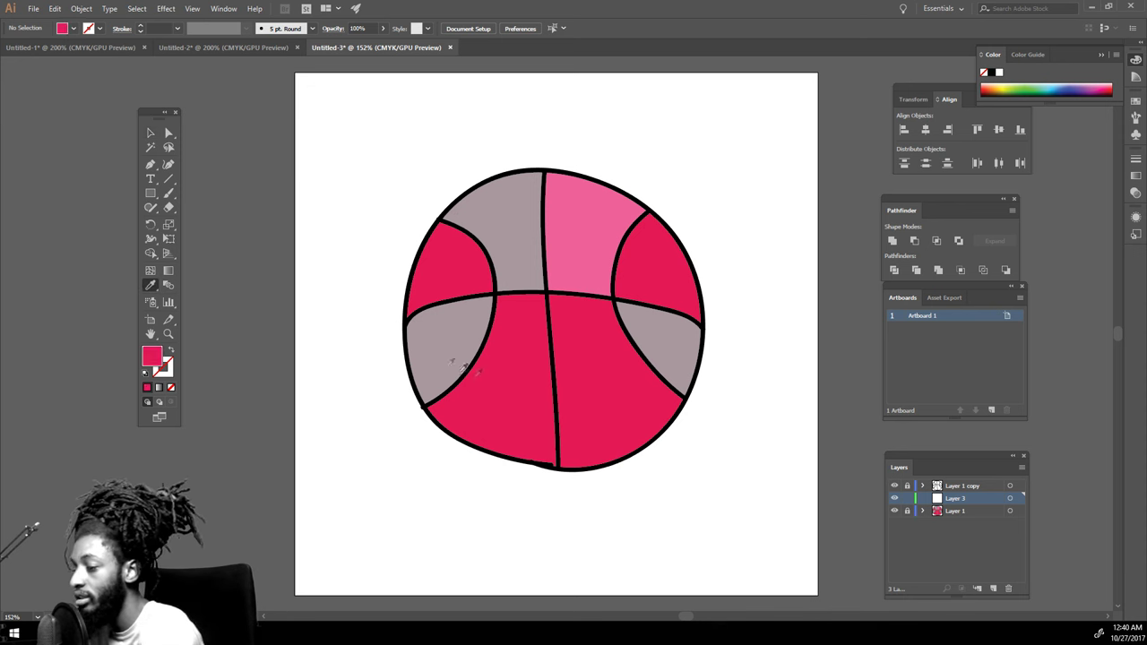
pyautogui.doubleClick(152, 359)
pyautogui.moveTo(415, 438); pyautogui.dragTo(423, 487)
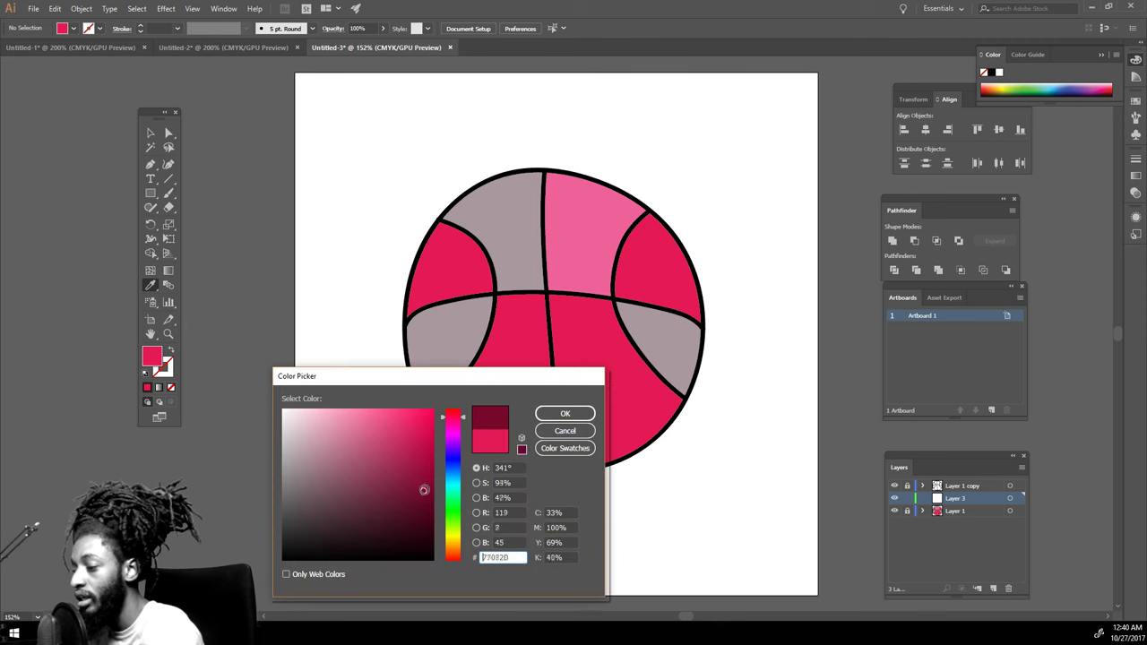
pyautogui.click(564, 412)
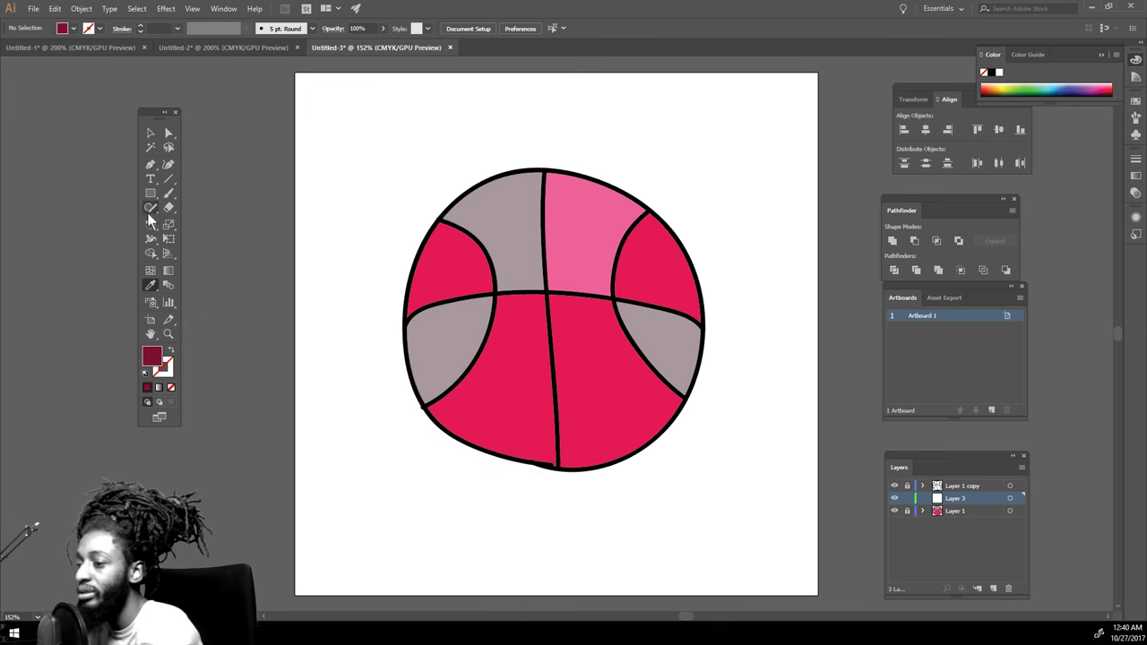
# Paint dark red shading strokes up the ball's right side, thickening the brush to 5 pt
pyautogui.click(168, 193)
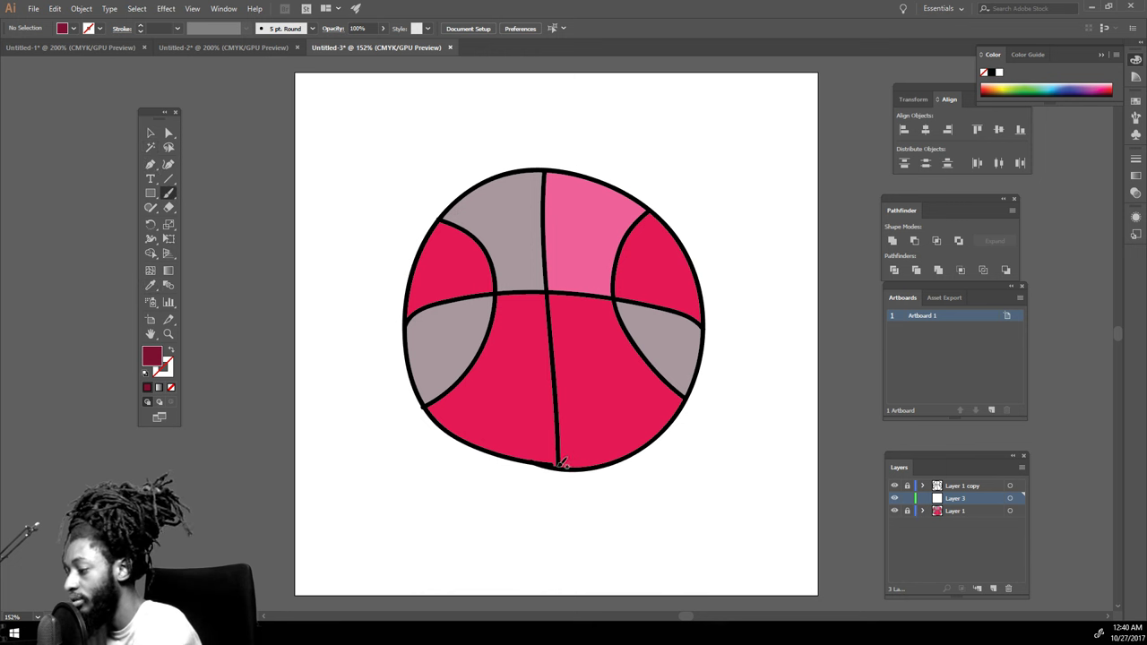
pyautogui.moveTo(562, 461)
pyautogui.mouseDown()
pyautogui.moveTo(631, 397)
pyautogui.moveTo(645, 354)
pyautogui.moveTo(651, 282)
pyautogui.moveTo(629, 238)
pyautogui.mouseUp()
pyautogui.moveTo(567, 462)
pyautogui.mouseDown()
pyautogui.moveTo(661, 368)
pyautogui.moveTo(667, 394)
pyautogui.moveTo(650, 364)
pyautogui.mouseUp()
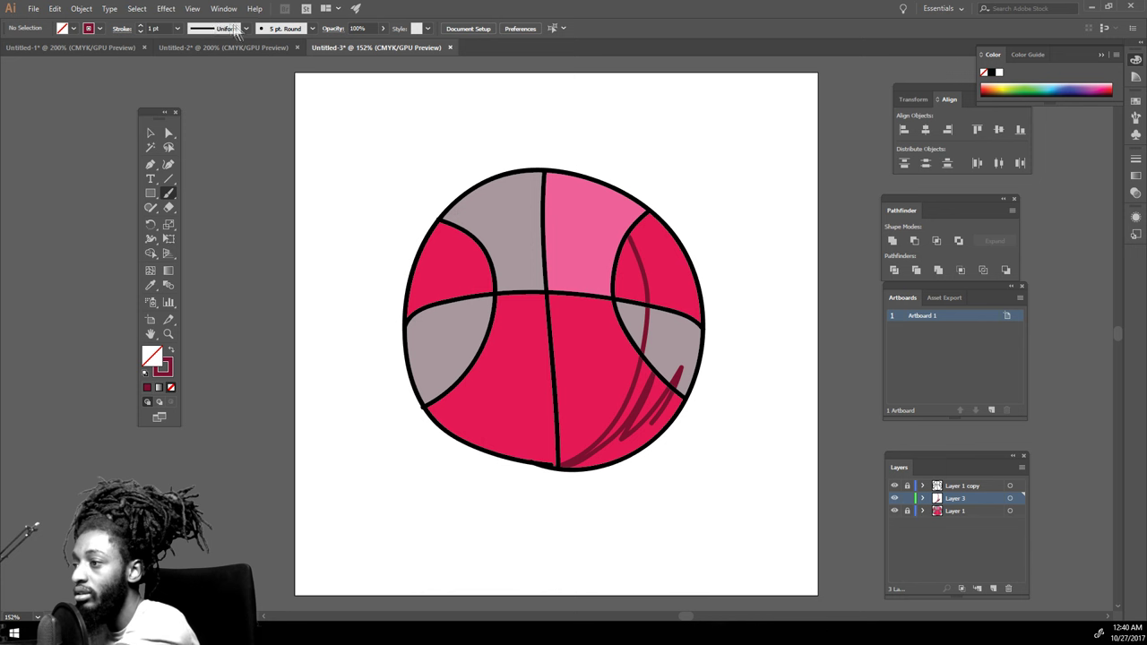
pyautogui.click(176, 26)
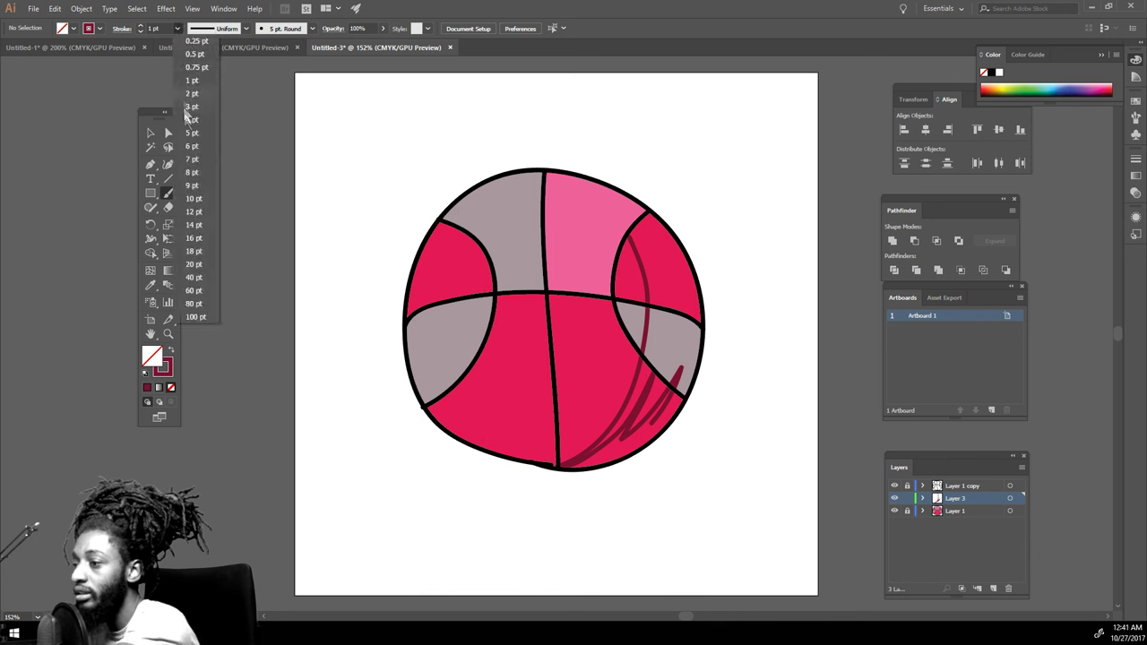
pyautogui.click(192, 137)
pyautogui.click(557, 464)
pyautogui.moveTo(565, 463)
pyautogui.mouseDown()
pyautogui.moveTo(612, 450)
pyautogui.moveTo(645, 424)
pyautogui.moveTo(673, 373)
pyautogui.moveTo(677, 301)
pyautogui.moveTo(651, 231)
pyautogui.mouseUp()
pyautogui.moveTo(633, 412)
pyautogui.mouseDown()
pyautogui.moveTo(663, 348)
pyautogui.moveTo(664, 279)
pyautogui.moveTo(642, 231)
pyautogui.moveTo(656, 335)
pyautogui.moveTo(628, 424)
pyautogui.moveTo(650, 363)
pyautogui.moveTo(656, 287)
pyautogui.moveTo(645, 240)
pyautogui.moveTo(605, 185)
pyautogui.moveTo(528, 161)
pyautogui.moveTo(653, 213)
pyautogui.moveTo(699, 303)
pyautogui.moveTo(679, 398)
pyautogui.moveTo(652, 436)
pyautogui.moveTo(611, 456)
pyautogui.moveTo(557, 462)
pyautogui.moveTo(523, 459)
pyautogui.moveTo(602, 433)
pyautogui.moveTo(637, 363)
pyautogui.moveTo(632, 284)
pyautogui.moveTo(578, 205)
pyautogui.moveTo(508, 182)
pyautogui.moveTo(456, 206)
pyautogui.moveTo(495, 182)
pyautogui.moveTo(566, 182)
pyautogui.moveTo(610, 212)
pyautogui.moveTo(648, 305)
pyautogui.mouseUp()
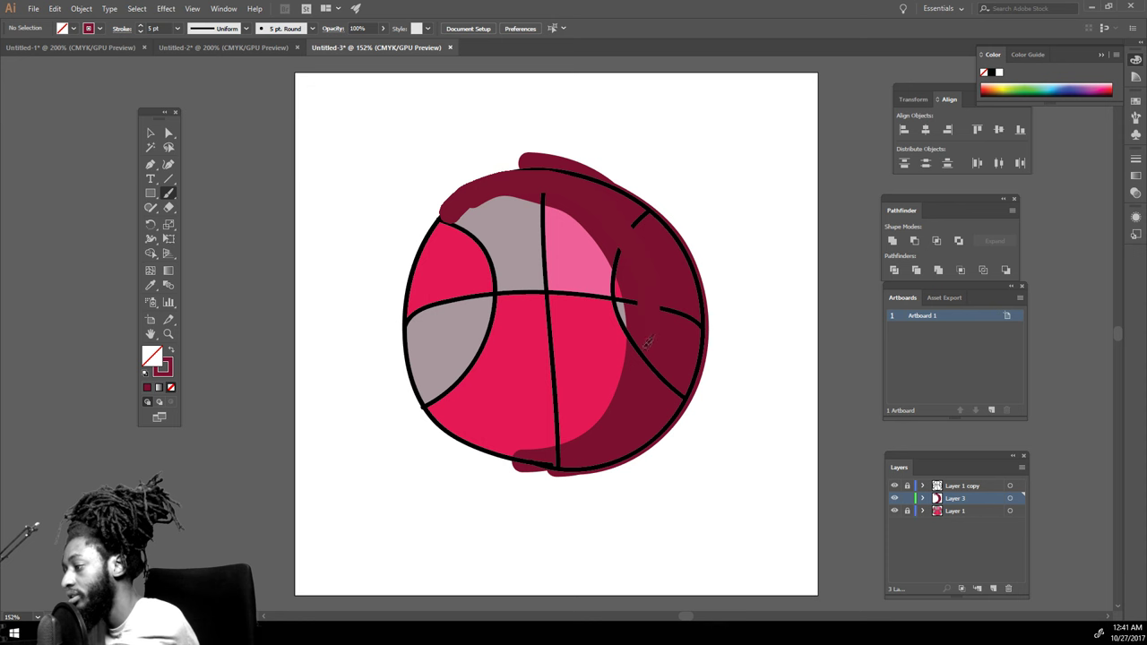